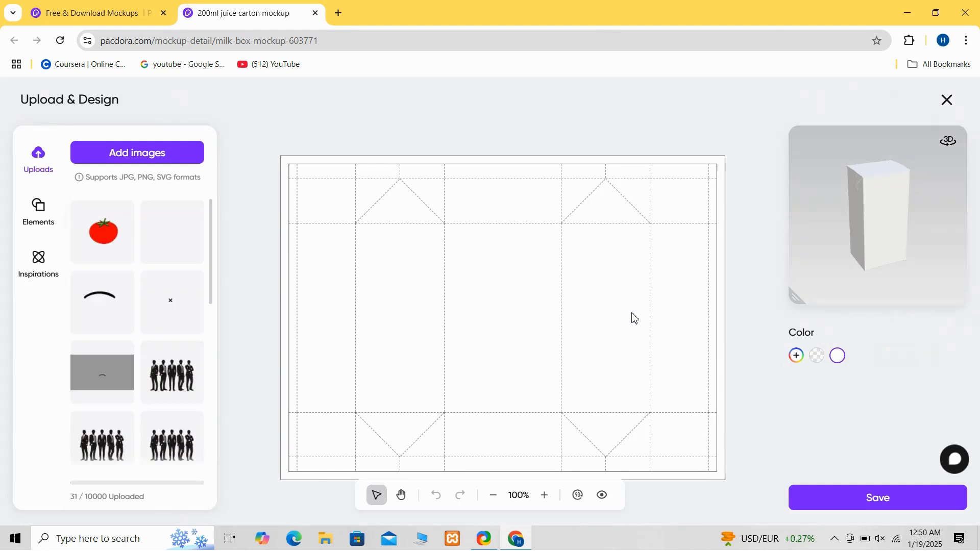
# - Color the top-left flap face blue, #0cb7f5
pyautogui.moveTo(490, 284)
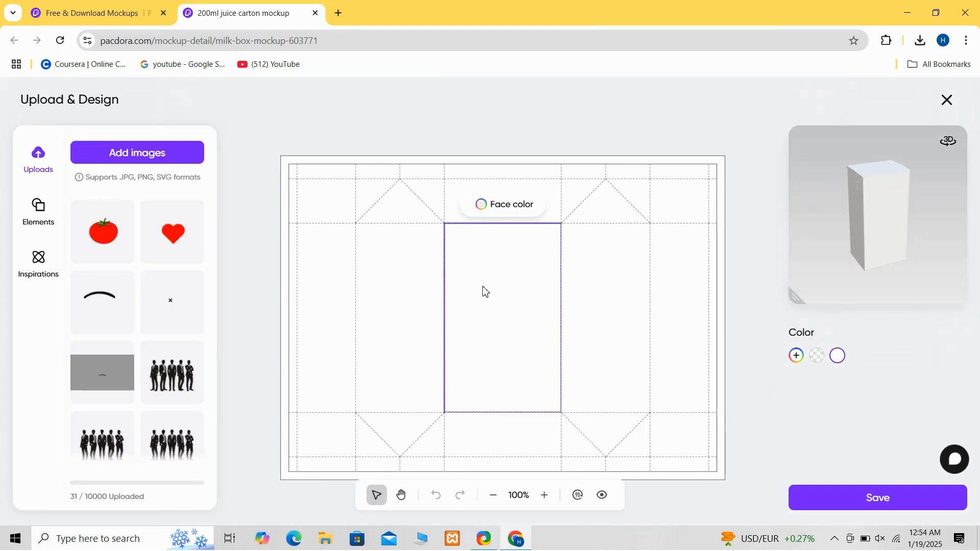
pyautogui.click(324, 205)
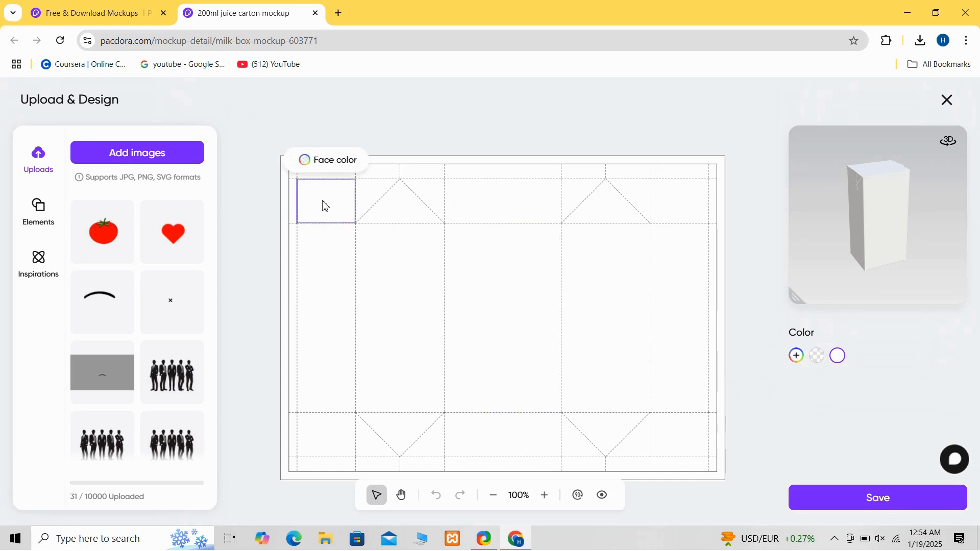
pyautogui.click(308, 162)
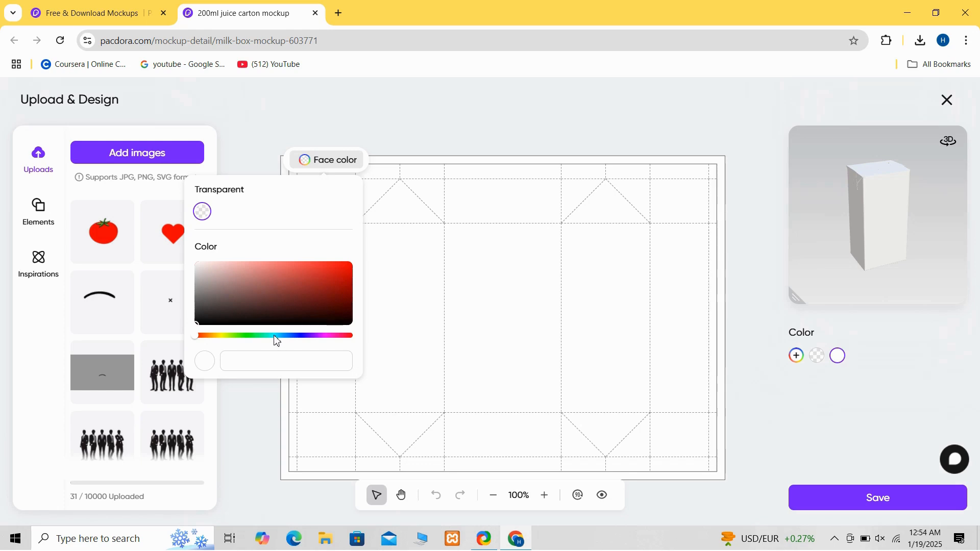
pyautogui.moveTo(275, 337); pyautogui.dragTo(283, 342)
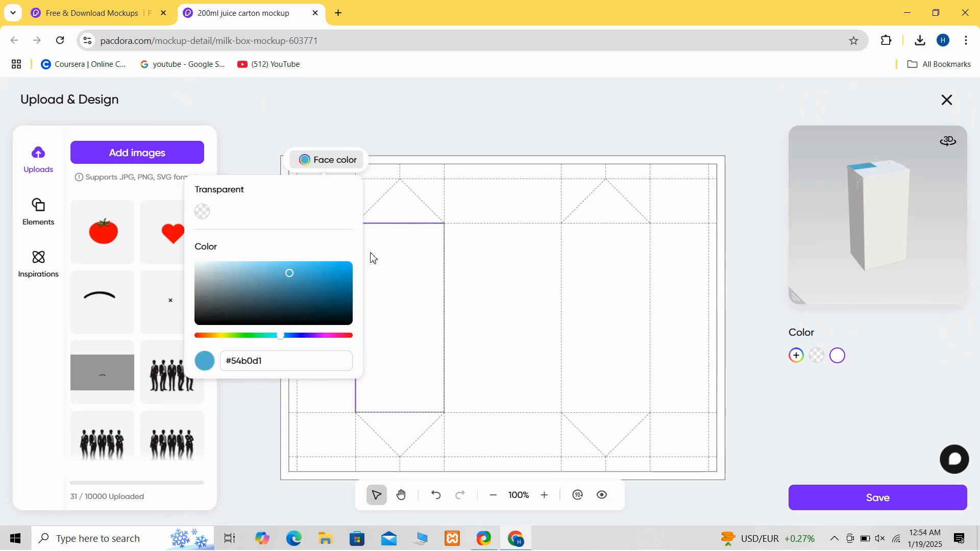
pyautogui.click(349, 272)
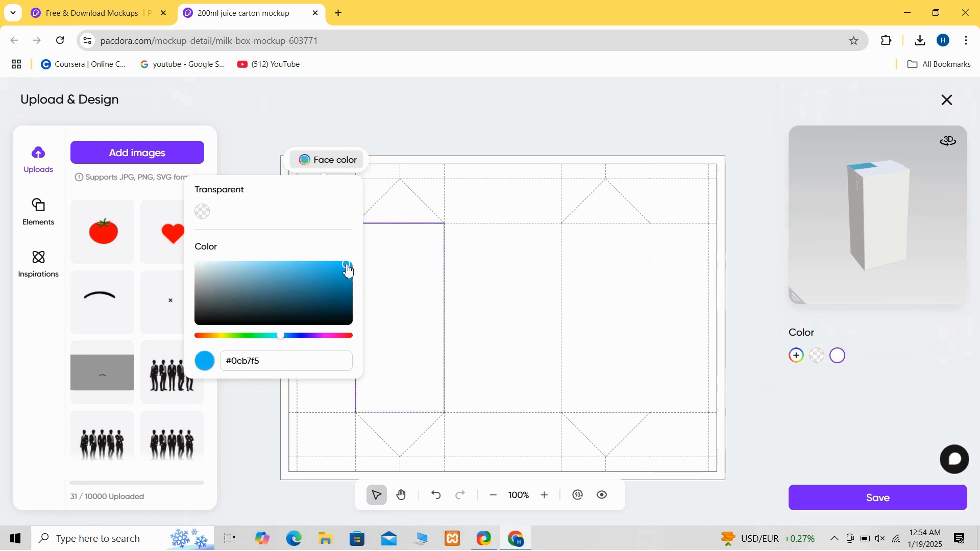
# - Apply the same #0cb7f5 blue to the remaining top and bottom flaps and the left glue strip
pyautogui.click(403, 259)
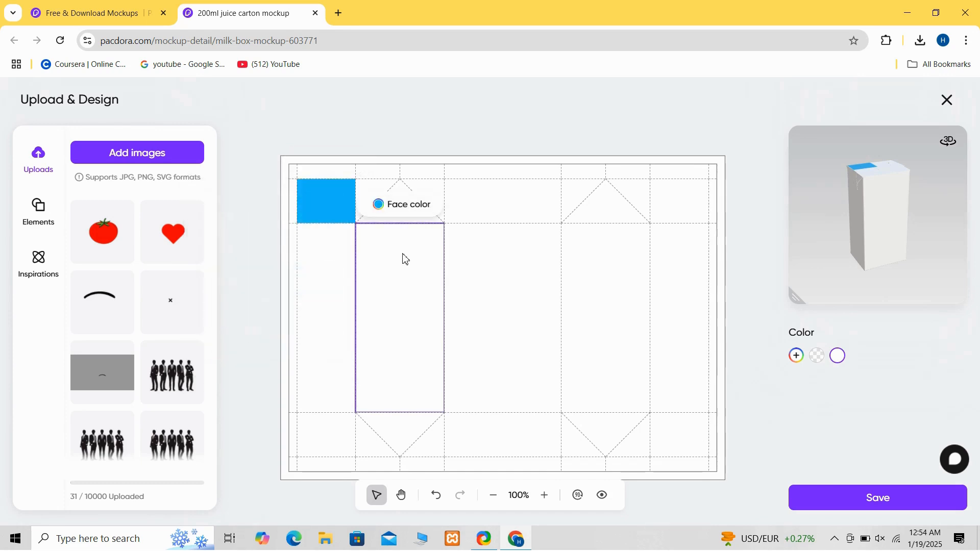
pyautogui.click(394, 207)
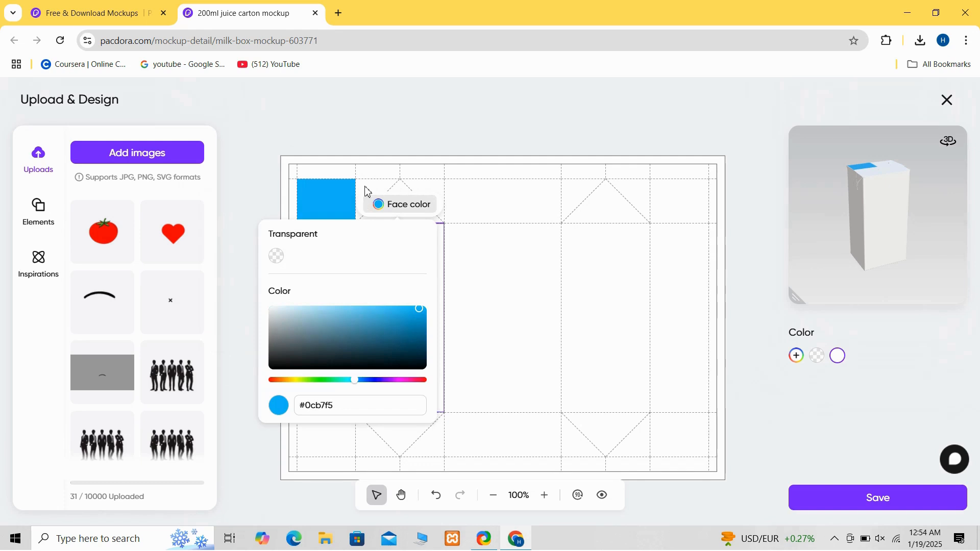
pyautogui.click(368, 191)
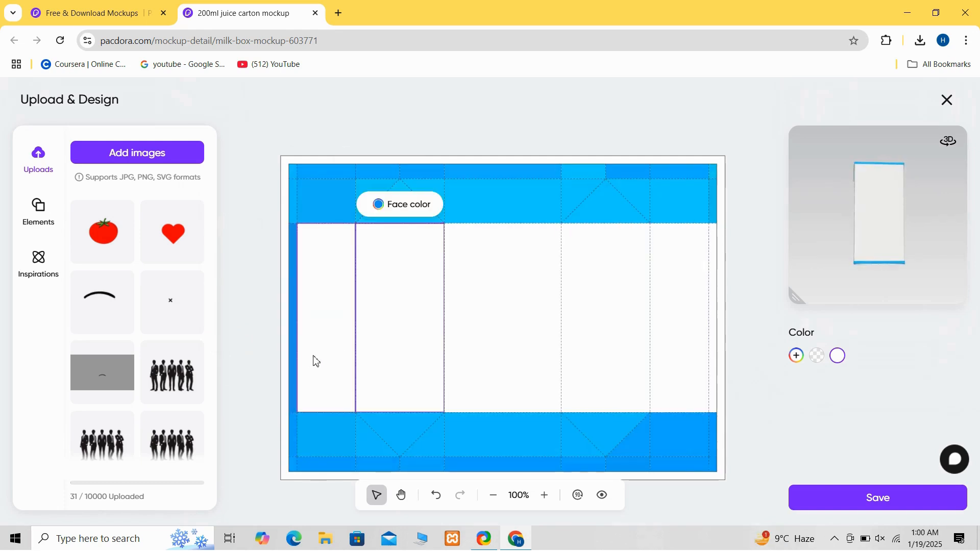
pyautogui.click(287, 363)
pyautogui.click(292, 363)
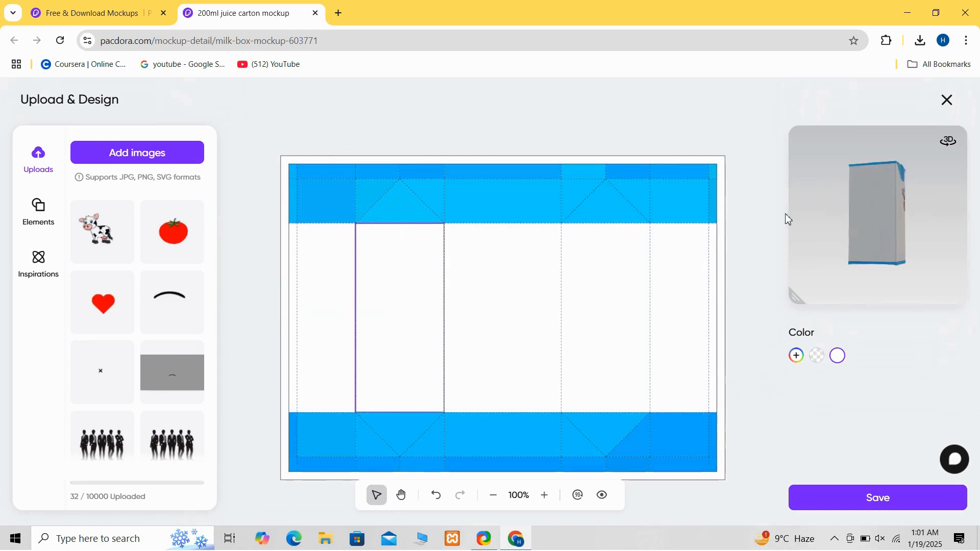
# - Place the uploaded cow image on the front panel, shrinking it and setting it in the panel's lower middle
pyautogui.moveTo(785, 219); pyautogui.dragTo(886, 223)
pyautogui.click(421, 325)
pyautogui.click(101, 233)
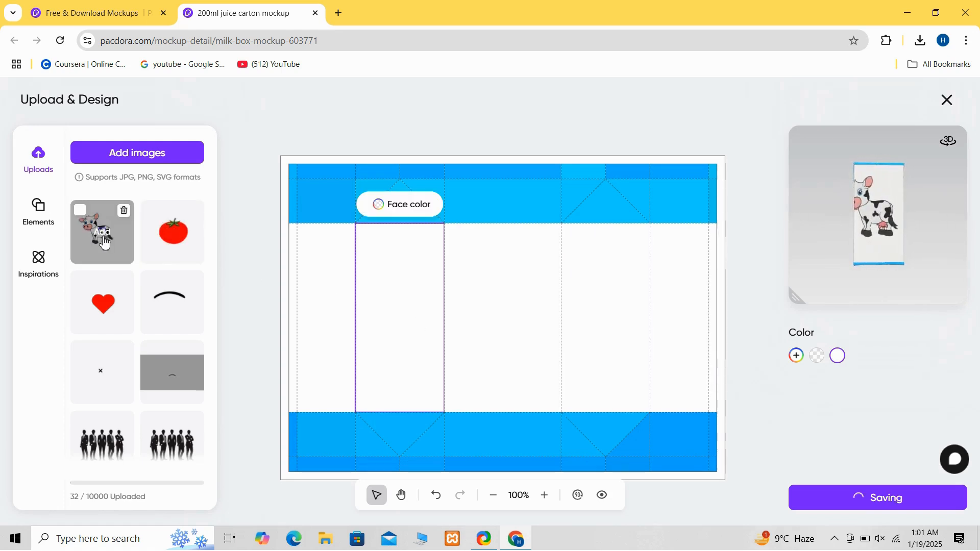
pyautogui.moveTo(629, 321); pyautogui.dragTo(550, 307)
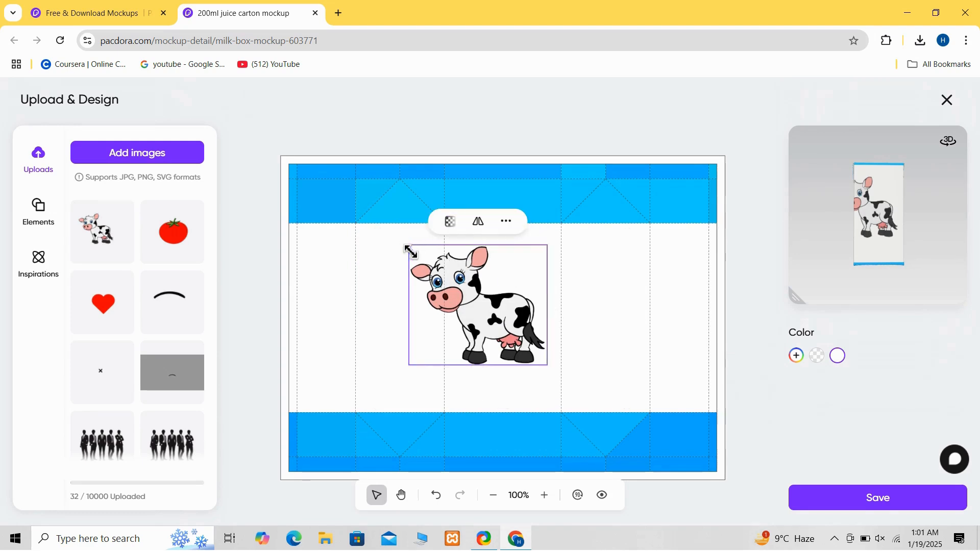
pyautogui.moveTo(408, 249); pyautogui.dragTo(494, 337)
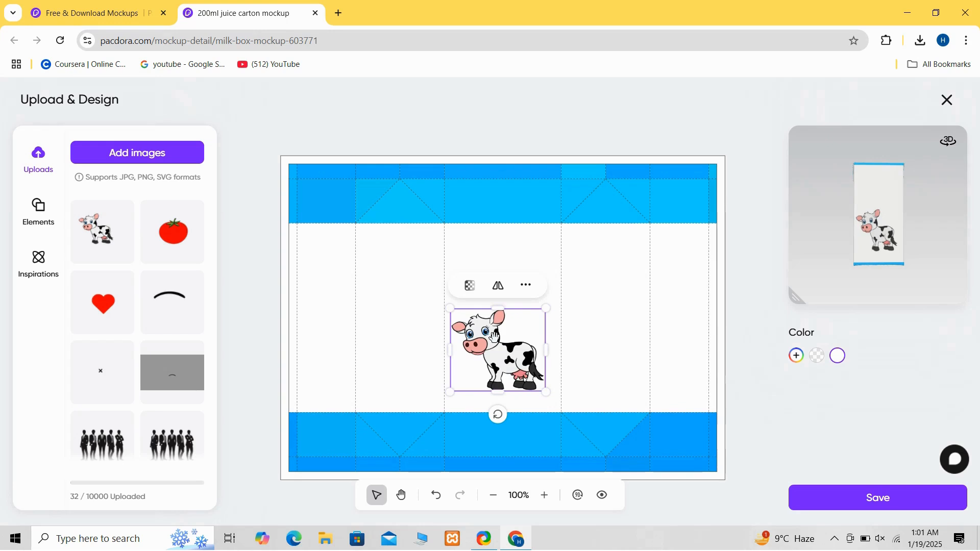
pyautogui.click(417, 337)
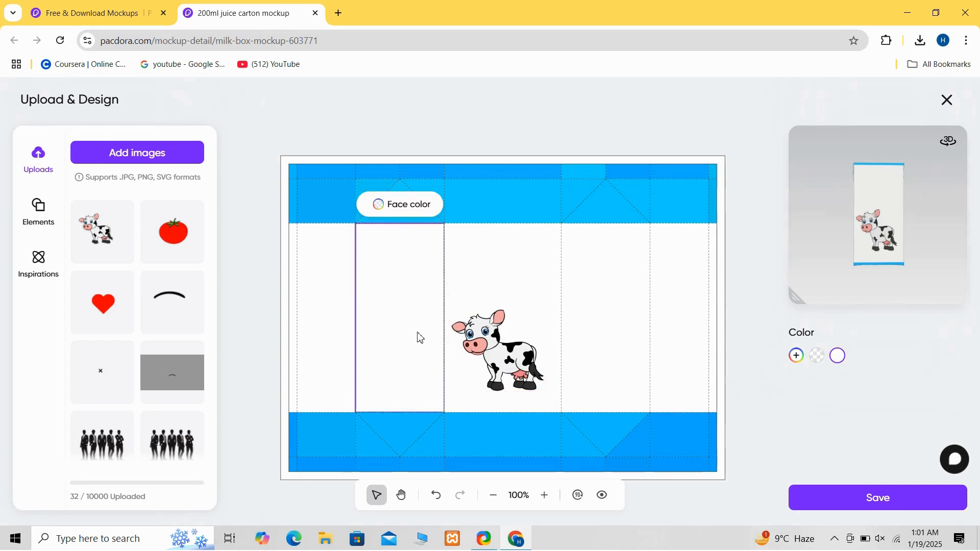
# - Add a text box to the front panel and replace its placeholder with MILK
pyautogui.click(45, 214)
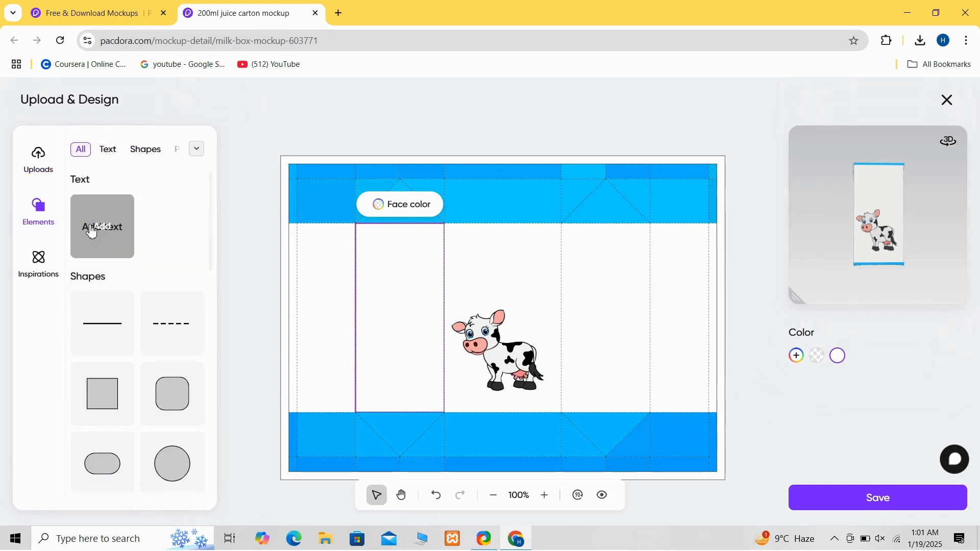
pyautogui.click(92, 231)
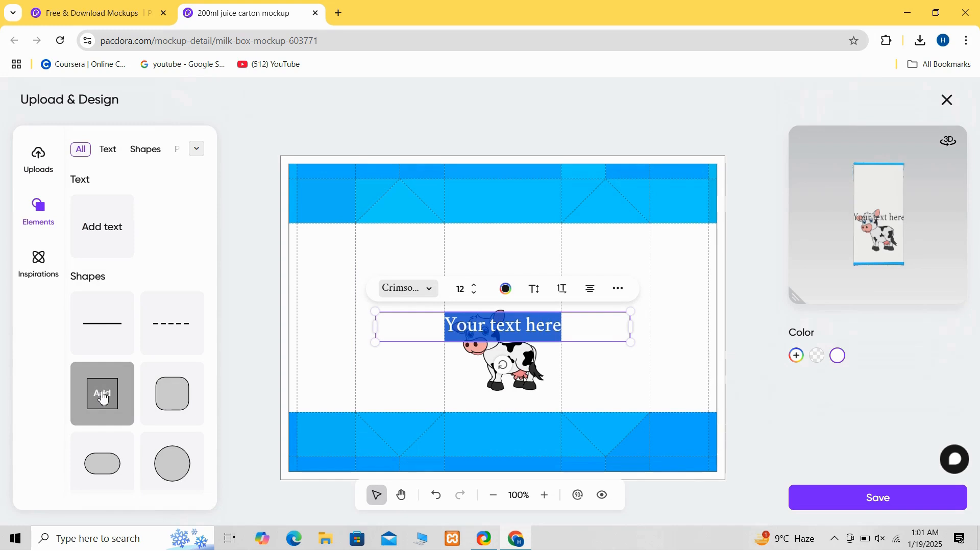
pyautogui.click(588, 372)
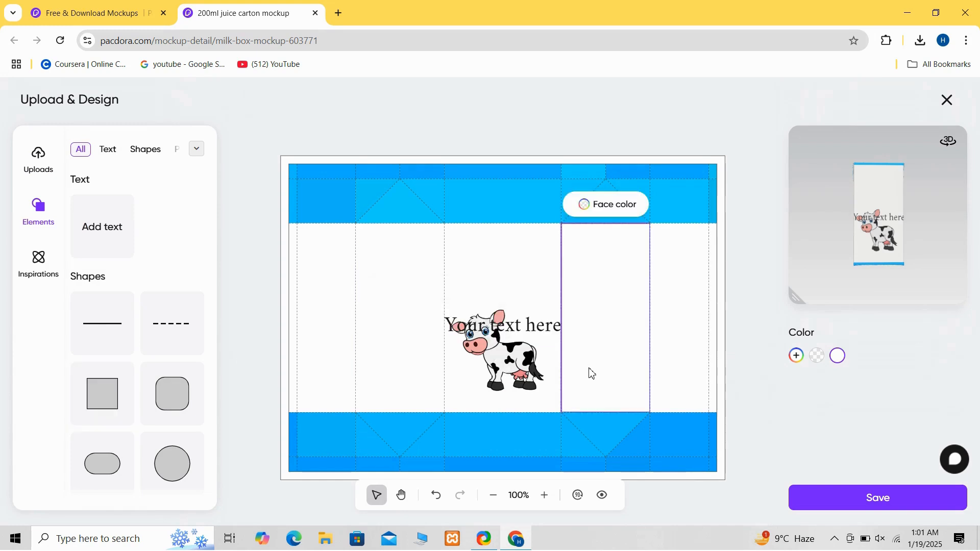
pyautogui.click(538, 326)
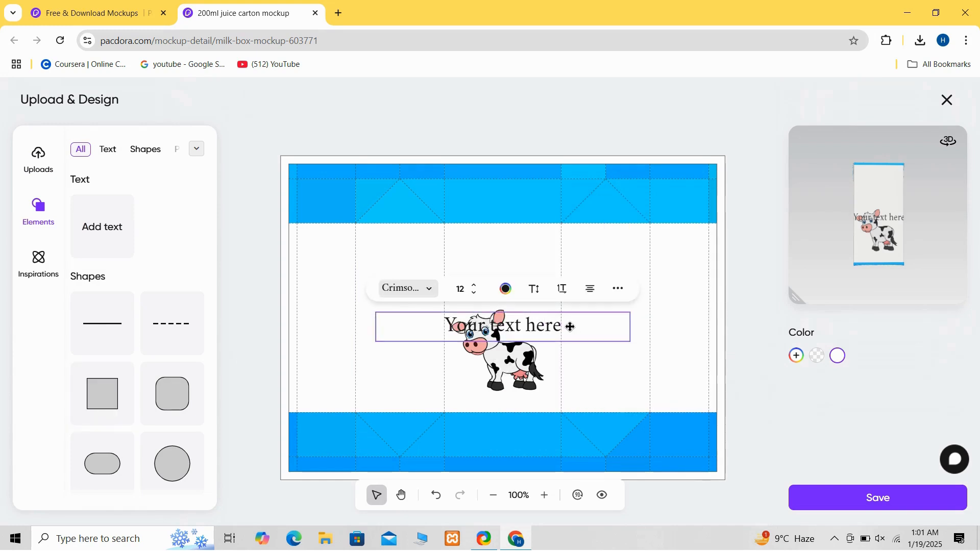
pyautogui.doubleClick(563, 326)
pyautogui.click(567, 329)
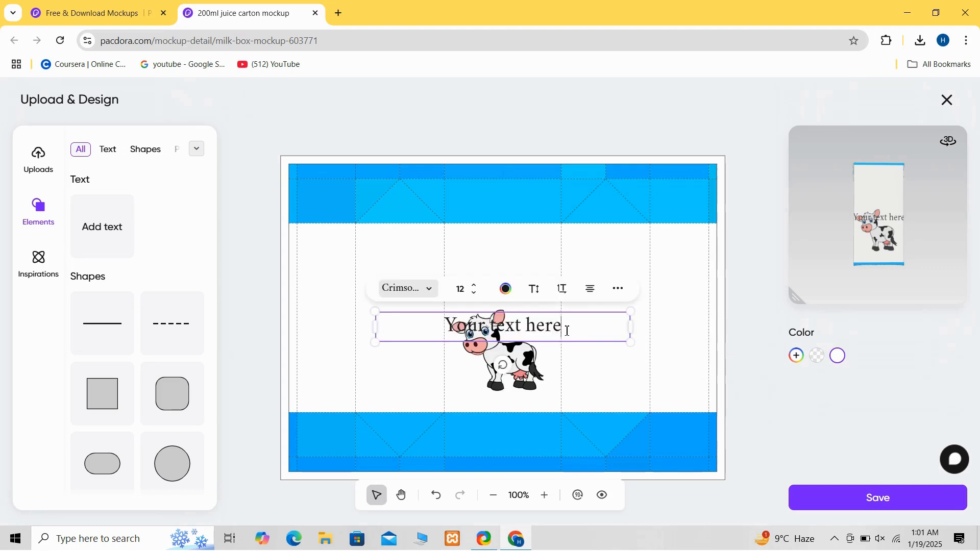
pyautogui.press('BackSpace')
pyautogui.press('BackSpace')
pyautogui.press('BackSpace')
pyautogui.press('BackSpace')
pyautogui.press('BackSpace')
pyautogui.press('BackSpace')
pyautogui.press('BackSpace')
pyautogui.press('BackSpace')
pyautogui.press('BackSpace')
pyautogui.press('BackSpace')
pyautogui.press('BackSpace')
pyautogui.press('BackSpace')
pyautogui.press('BackSpace')
pyautogui.press('BackSpace')
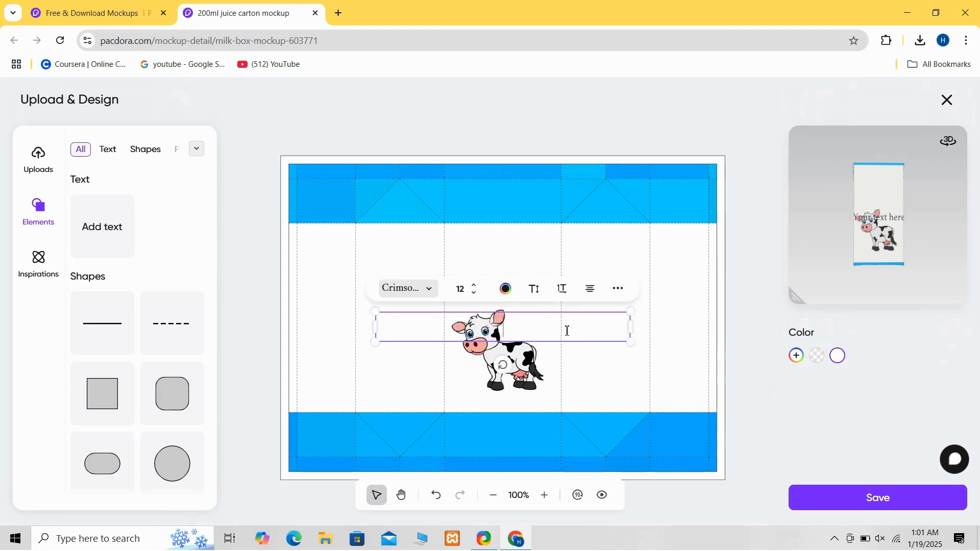
pyautogui.write('MILK')
# - Set the MILK text's font to Anton-Regular
pyautogui.click(427, 288)
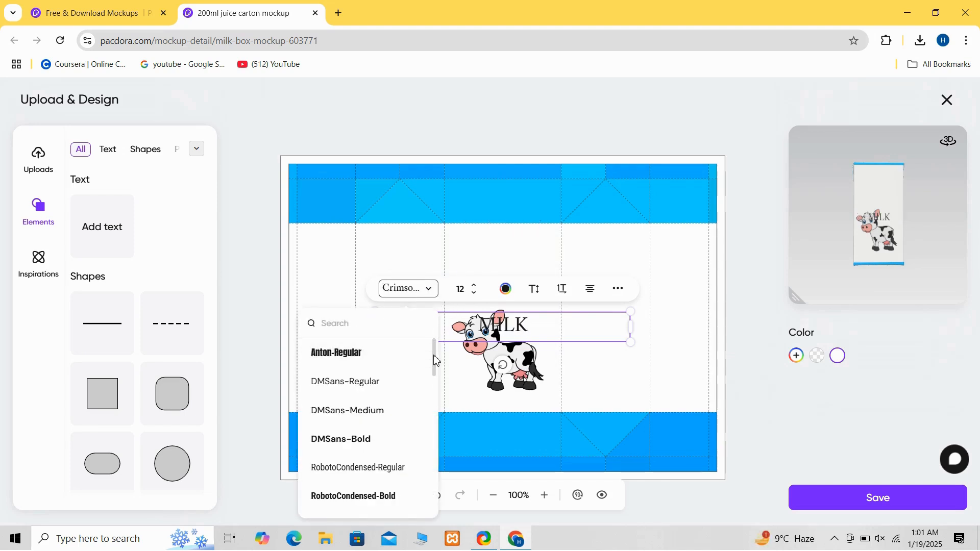
pyautogui.moveTo(436, 361); pyautogui.dragTo(431, 339)
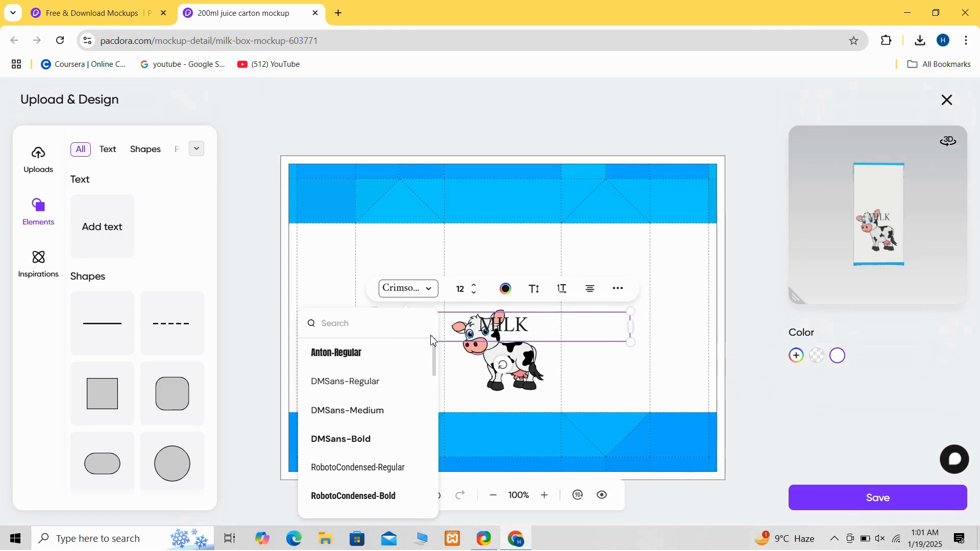
pyautogui.click(370, 356)
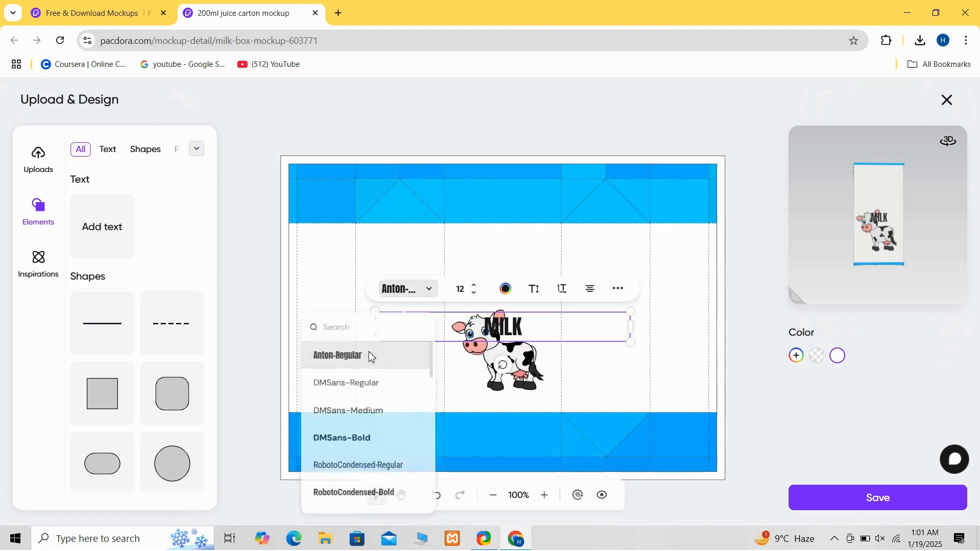
# - Color the MILK text with a recommended light blue swatch
pyautogui.click(507, 298)
pyautogui.click(475, 352)
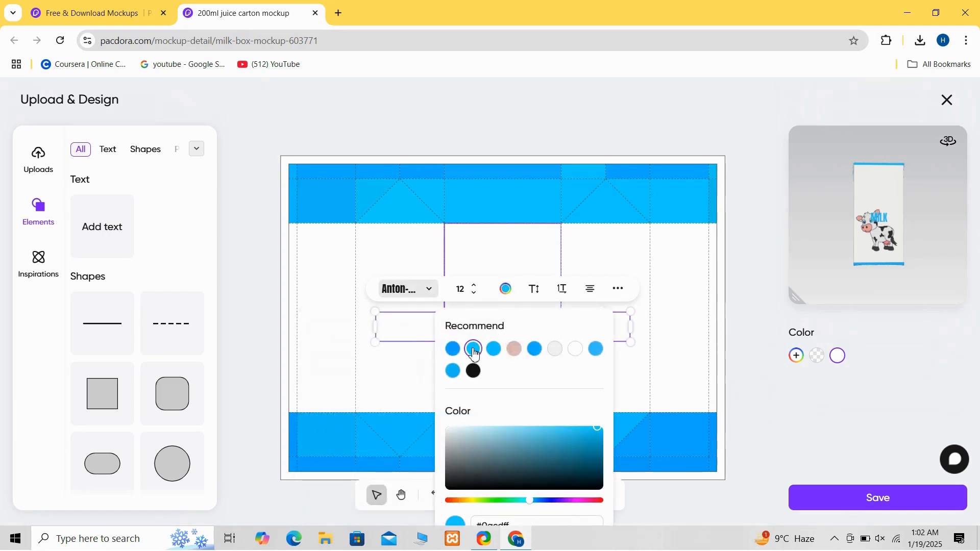
pyautogui.click(644, 361)
pyautogui.click(534, 340)
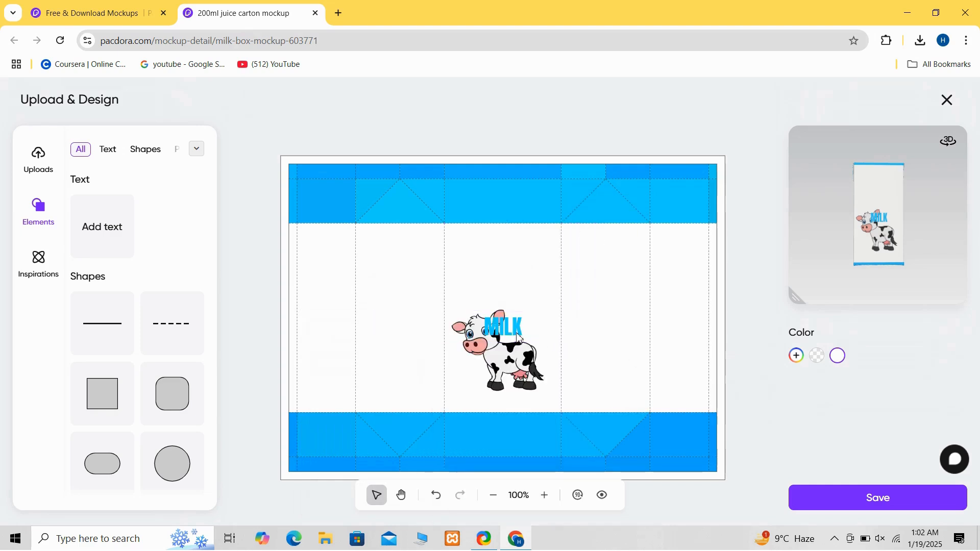
# - Enlarge the MILK text and move it to the top of the front panel above the cow
pyautogui.moveTo(632, 342); pyautogui.dragTo(515, 367)
pyautogui.moveTo(448, 351); pyautogui.dragTo(506, 269)
pyautogui.moveTo(565, 289); pyautogui.dragTo(537, 274)
pyautogui.moveTo(460, 252); pyautogui.dragTo(467, 260)
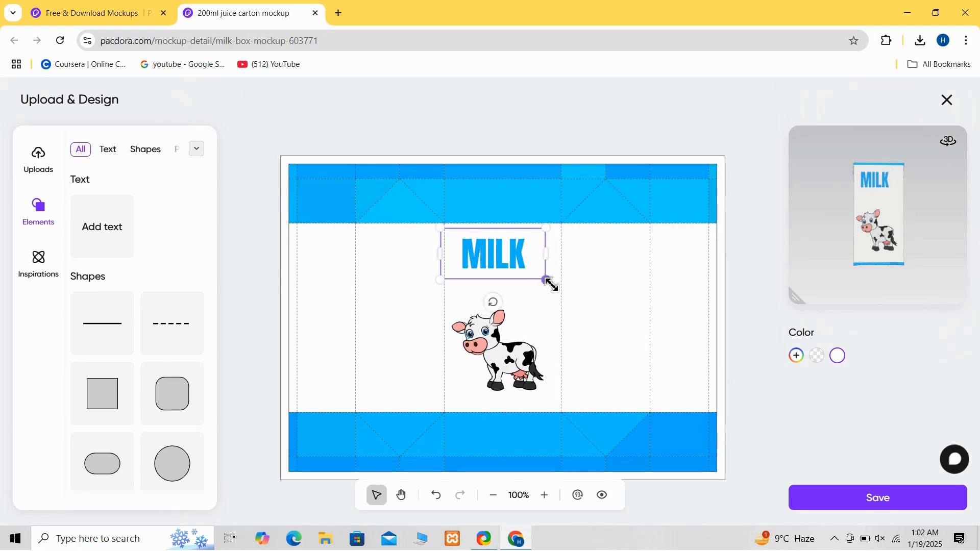
pyautogui.moveTo(548, 280); pyautogui.dragTo(537, 277)
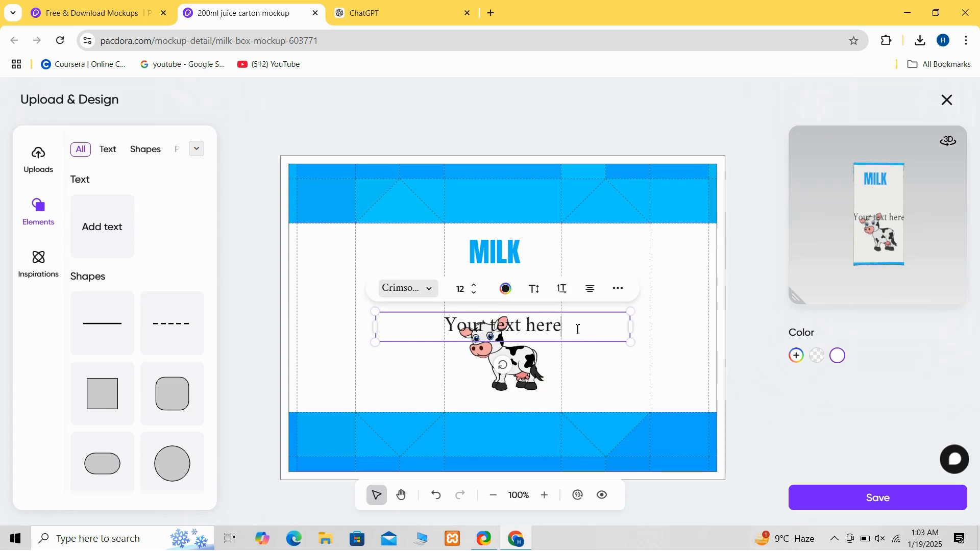
# - Replace the new text box's placeholder with the pasted tagline "Pure Goodness in Every Drop"
pyautogui.press('BackSpace')
pyautogui.press('BackSpace')
pyautogui.press('BackSpace')
pyautogui.press('BackSpace')
pyautogui.press('BackSpace')
pyautogui.press('BackSpace')
pyautogui.press('BackSpace')
pyautogui.press('BackSpace')
pyautogui.press('BackSpace')
pyautogui.press('BackSpace')
pyautogui.press('BackSpace')
pyautogui.press('BackSpace')
pyautogui.press('BackSpace')
pyautogui.press('BackSpace')
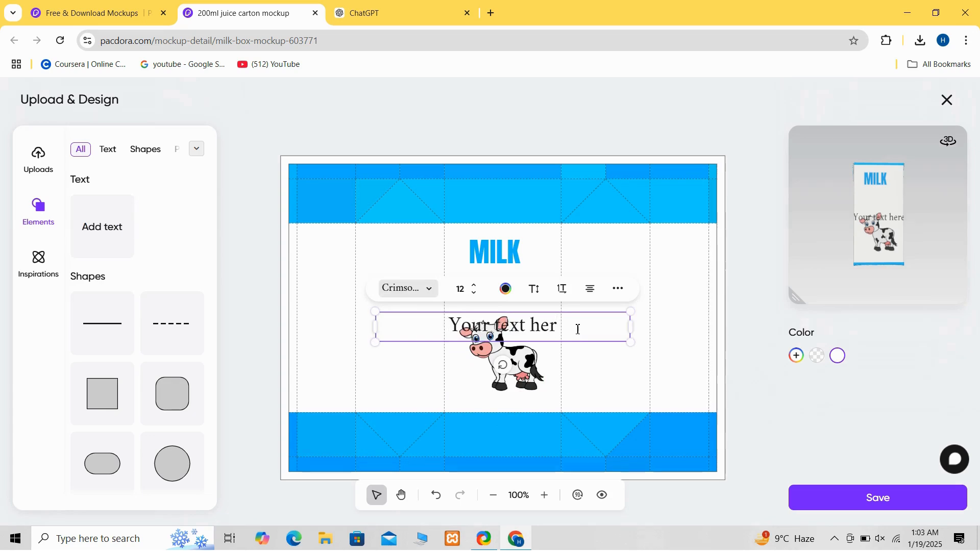
pyautogui.write('Pure Goodness in Every Drop')
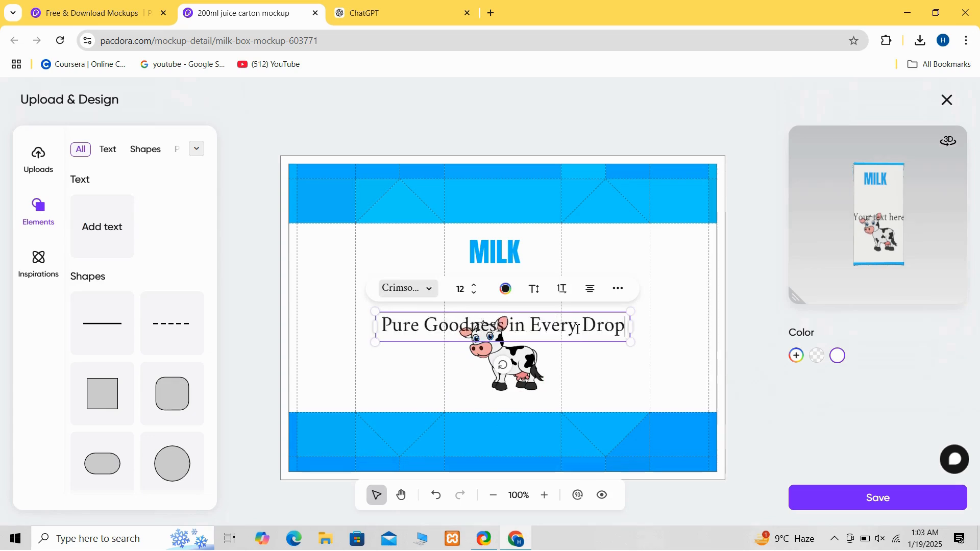
# - Shrink the tagline to font size 4 and place it just beneath MILK
pyautogui.moveTo(631, 342); pyautogui.dragTo(510, 329)
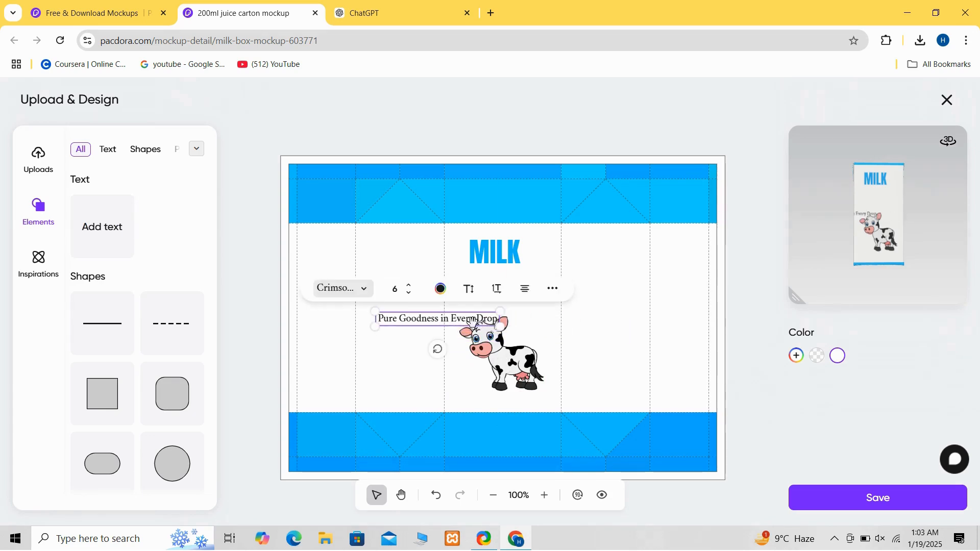
pyautogui.moveTo(444, 318); pyautogui.dragTo(516, 284)
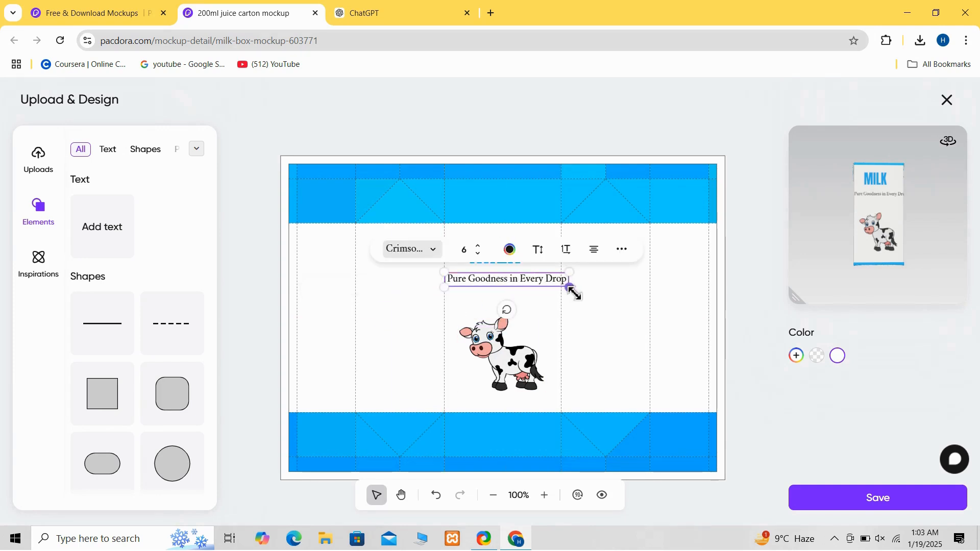
pyautogui.moveTo(574, 294); pyautogui.dragTo(508, 279)
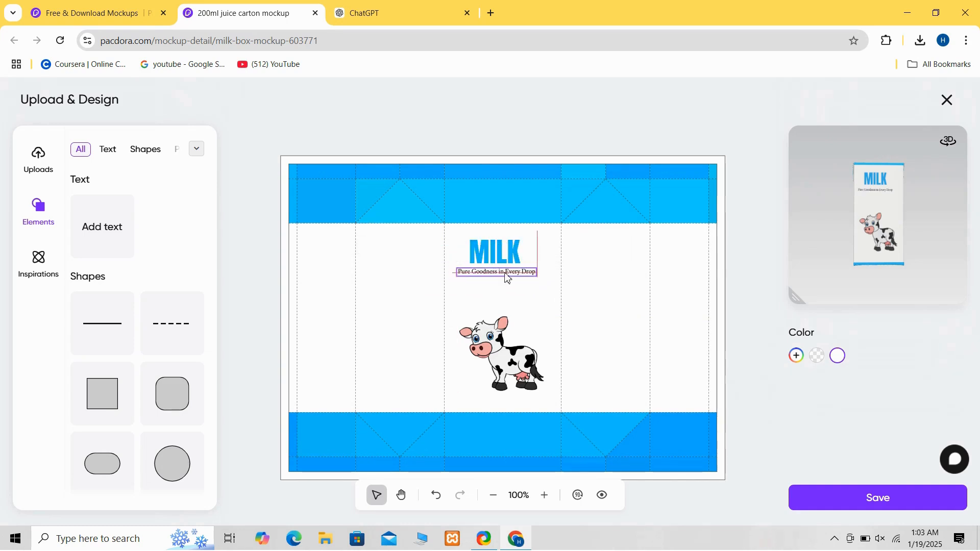
# - Set the tagline's font to Anton-Regular
pyautogui.click(501, 246)
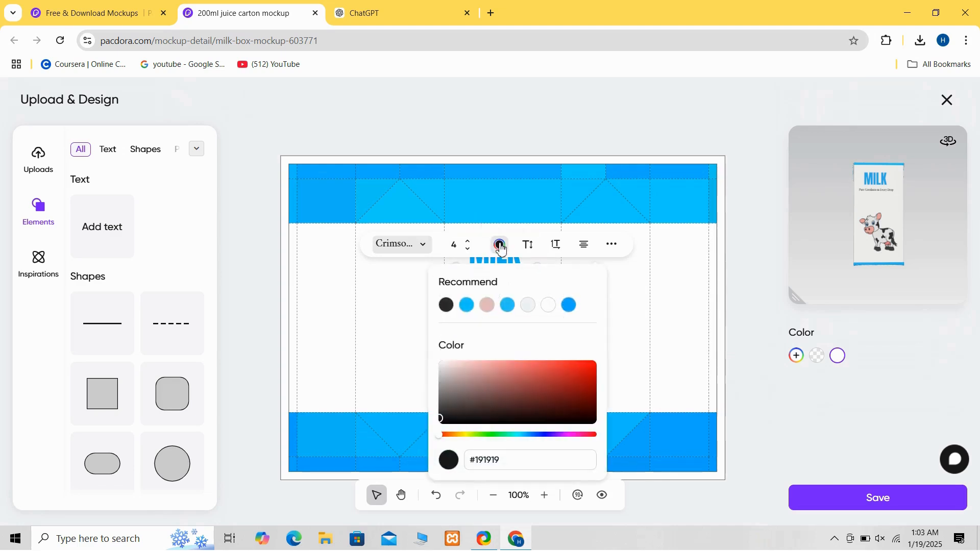
pyautogui.click(430, 247)
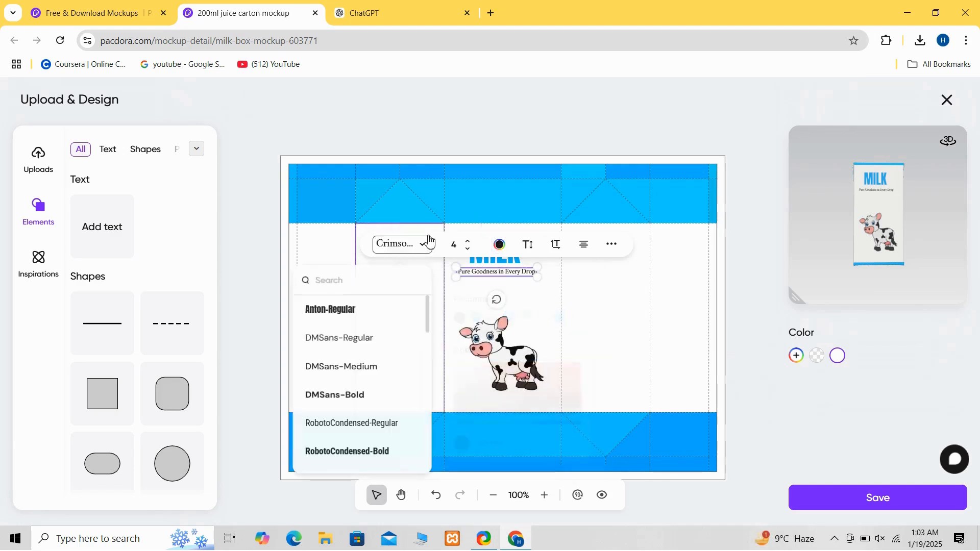
pyautogui.click(384, 316)
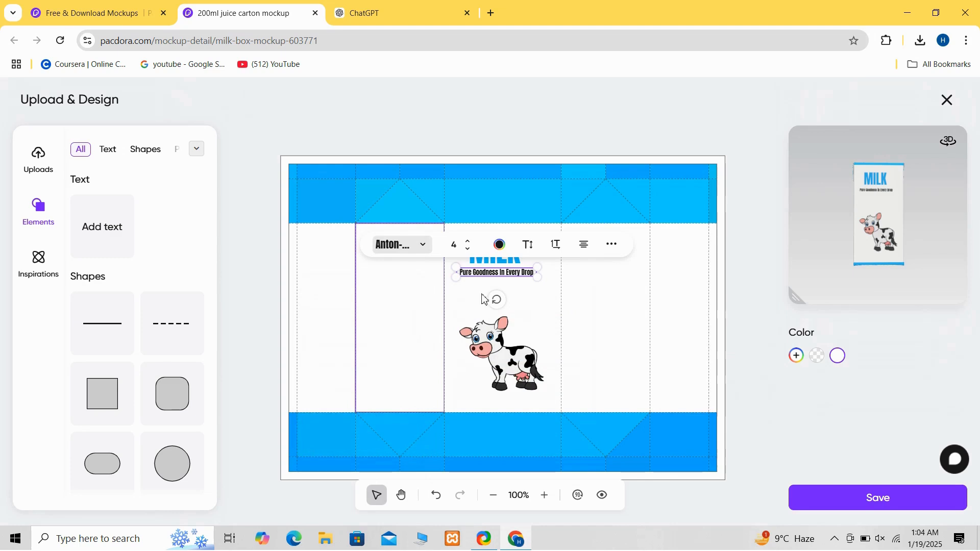
# - Add another text box to the front panel
pyautogui.click(547, 286)
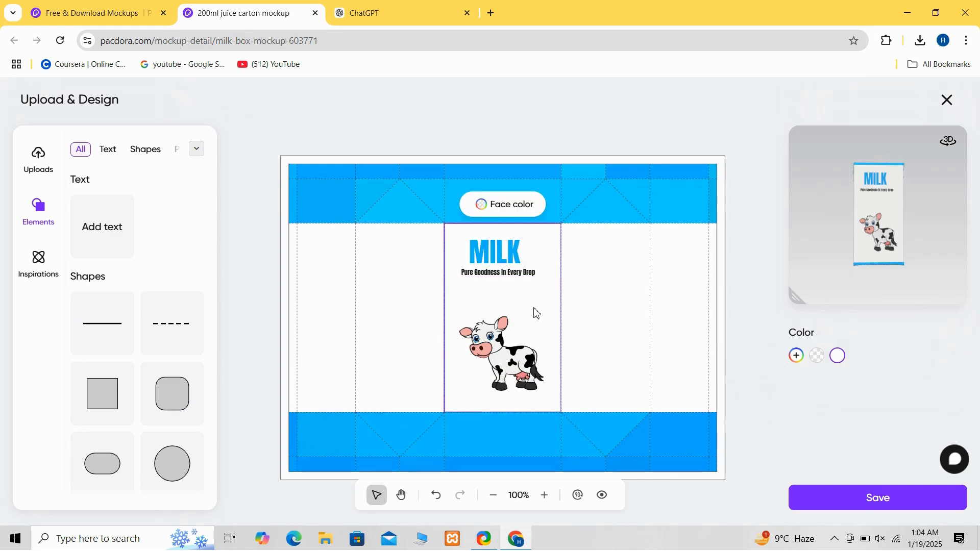
pyautogui.click(100, 226)
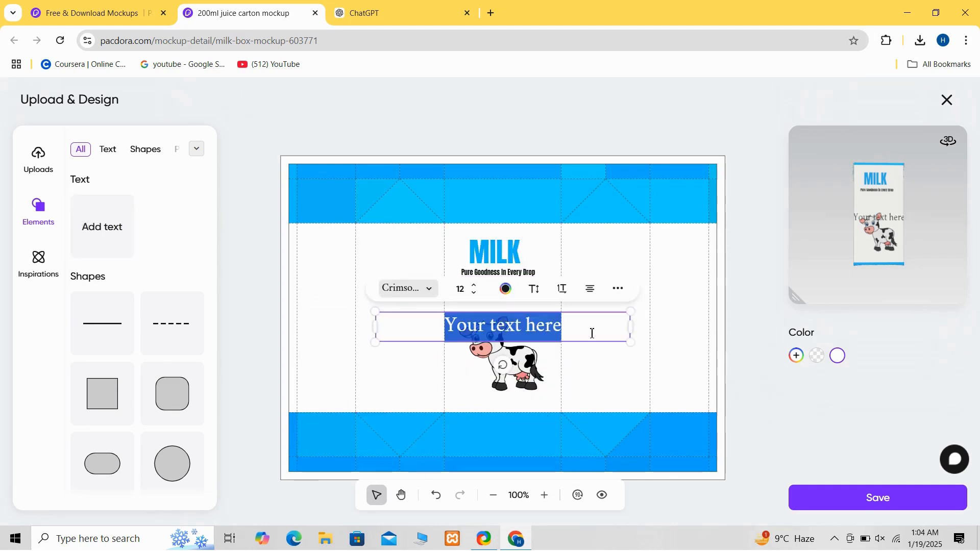
# - Replace the text box's placeholder with "200ML", then shrink it and place it below the cow's right side
pyautogui.press('BackSpace')
pyautogui.press('BackSpace')
pyautogui.press('BackSpace')
pyautogui.press('BackSpace')
pyautogui.press('BackSpace')
pyautogui.press('BackSpace')
pyautogui.press('BackSpace')
pyautogui.press('BackSpace')
pyautogui.press('BackSpace')
pyautogui.press('BackSpace')
pyautogui.press('BackSpace')
pyautogui.press('BackSpace')
pyautogui.press('BackSpace')
pyautogui.press('BackSpace')
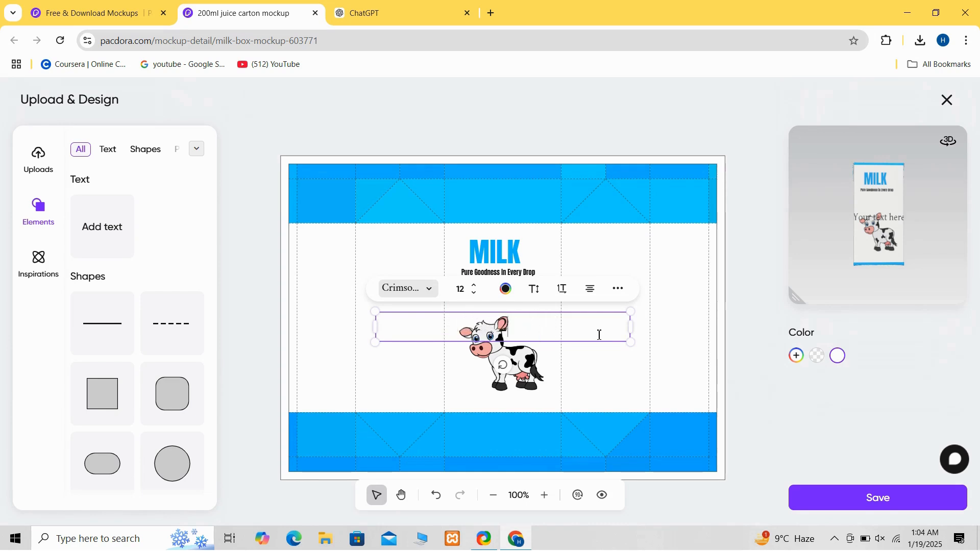
pyautogui.write('200')
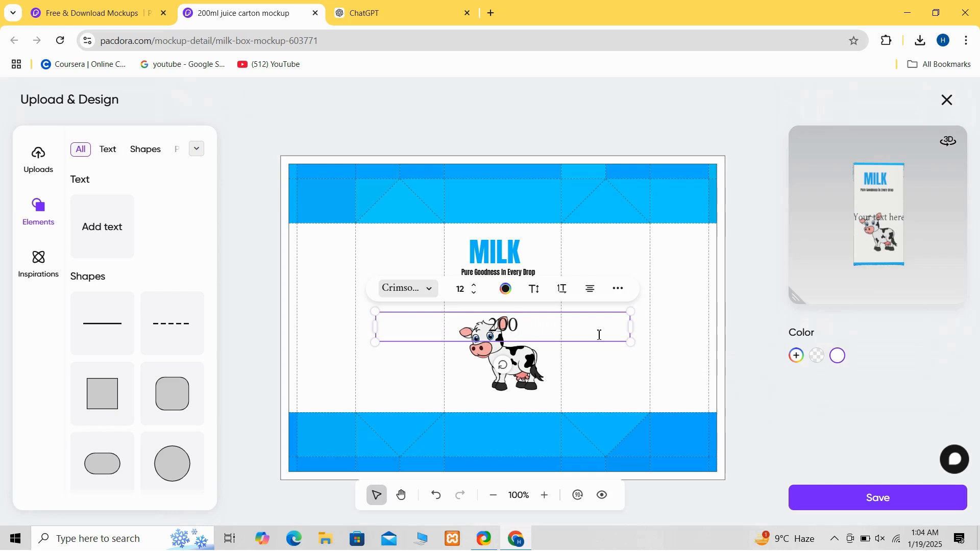
pyautogui.write('ML')
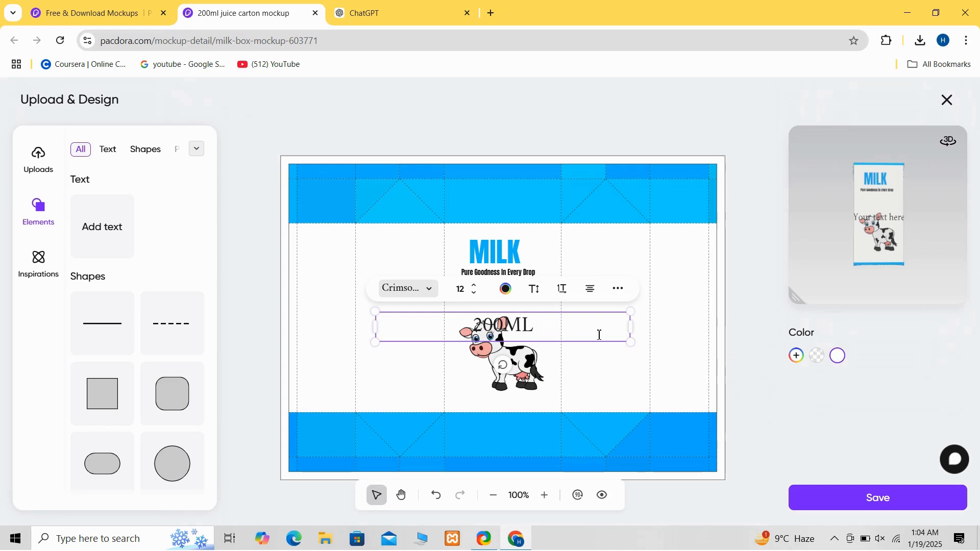
pyautogui.moveTo(632, 327); pyautogui.dragTo(538, 404)
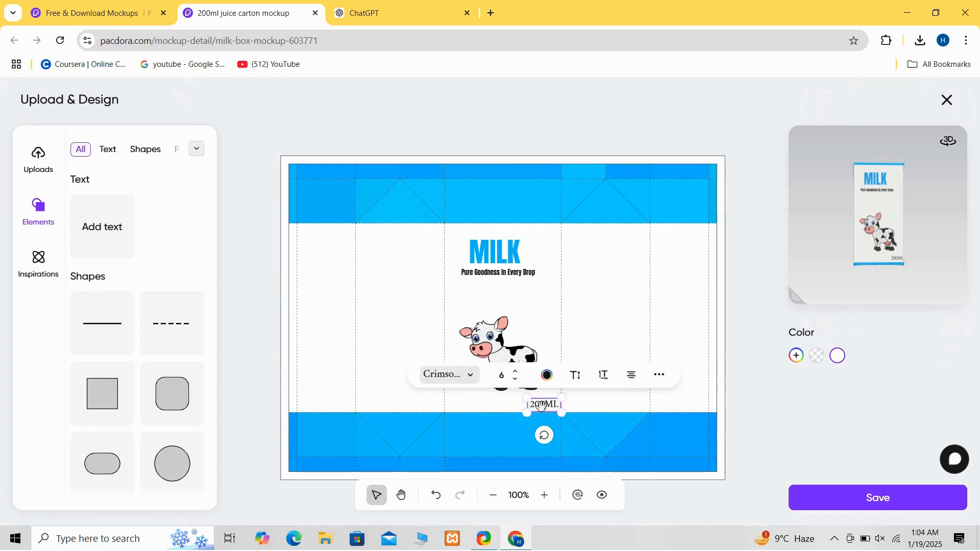
# - Add a pill-shaped shape and rotate and position it beside the tagline, above the cow
pyautogui.click(337, 338)
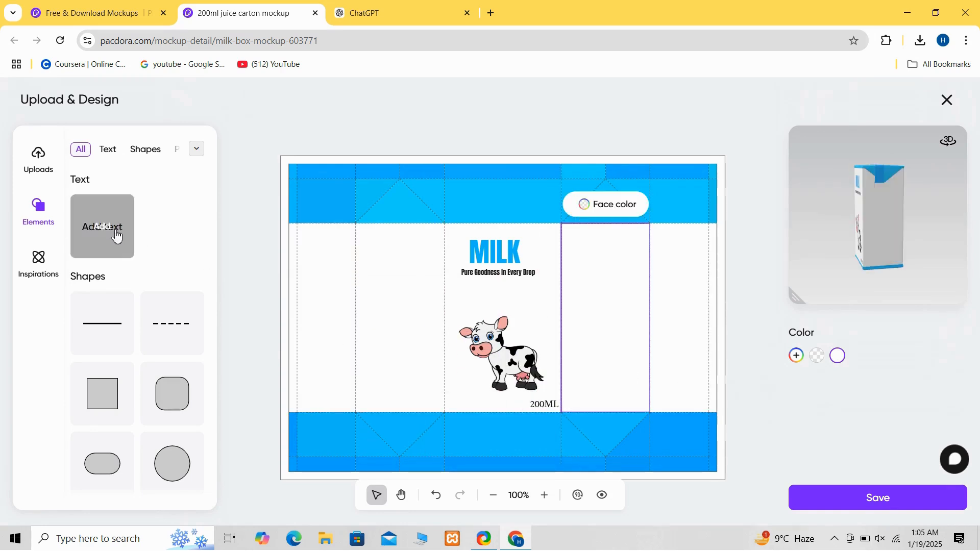
pyautogui.click(101, 453)
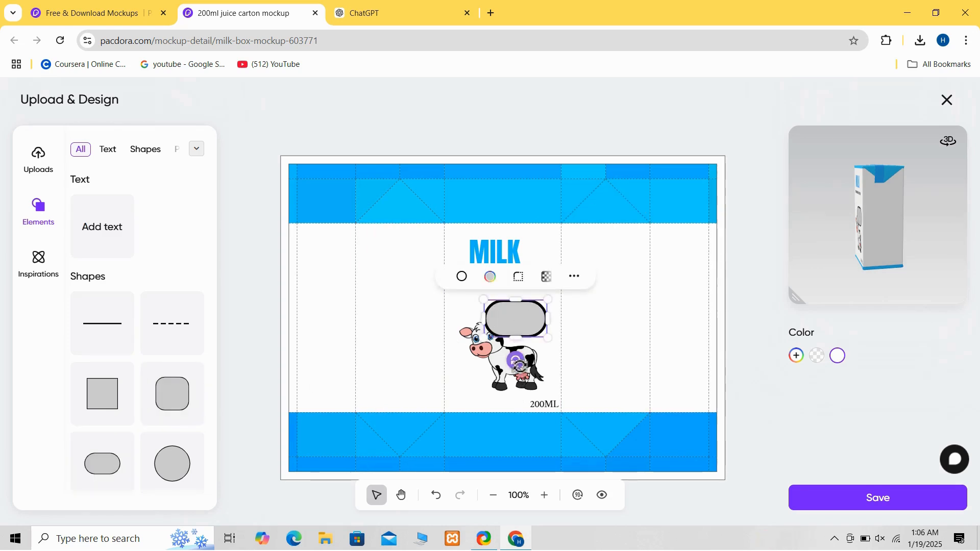
pyautogui.moveTo(516, 361); pyautogui.dragTo(543, 360)
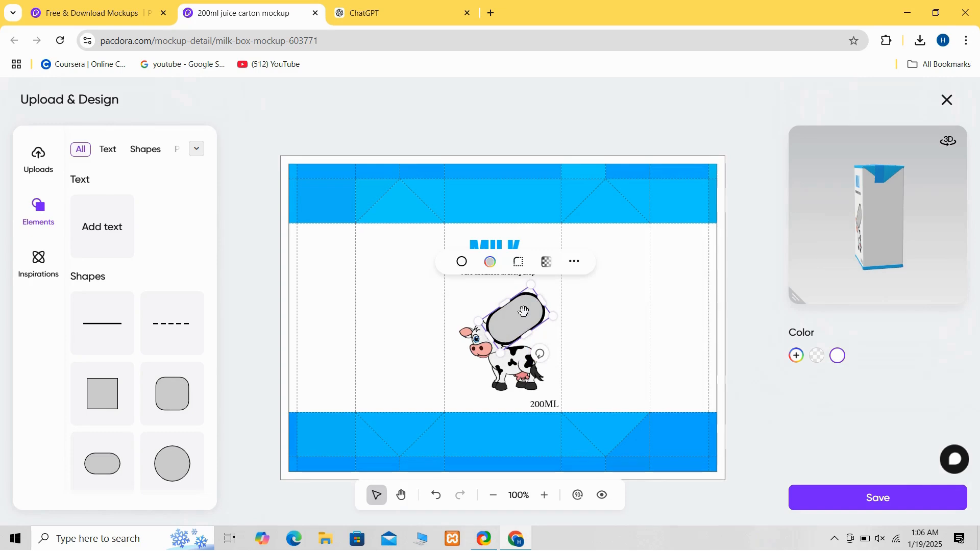
pyautogui.moveTo(875, 232); pyautogui.dragTo(914, 224)
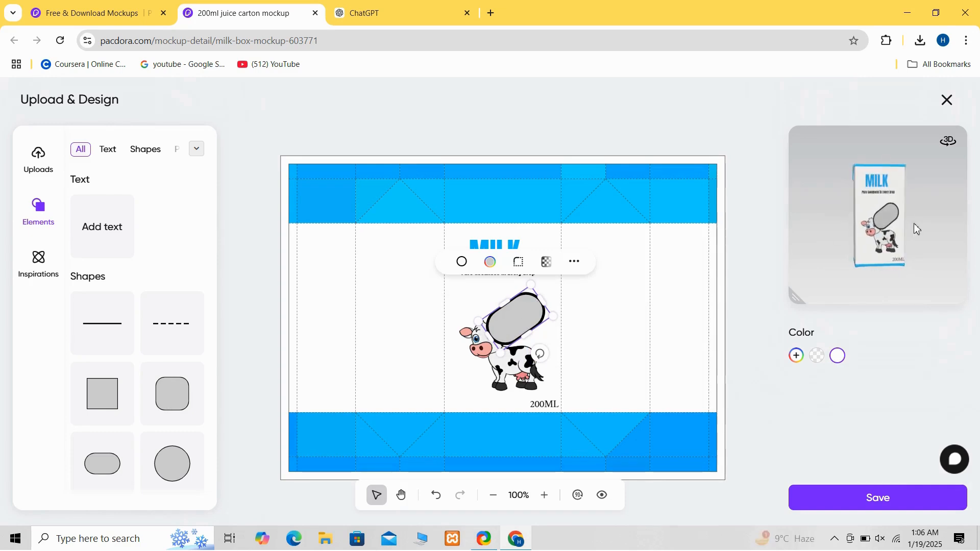
pyautogui.moveTo(509, 310); pyautogui.dragTo(531, 298)
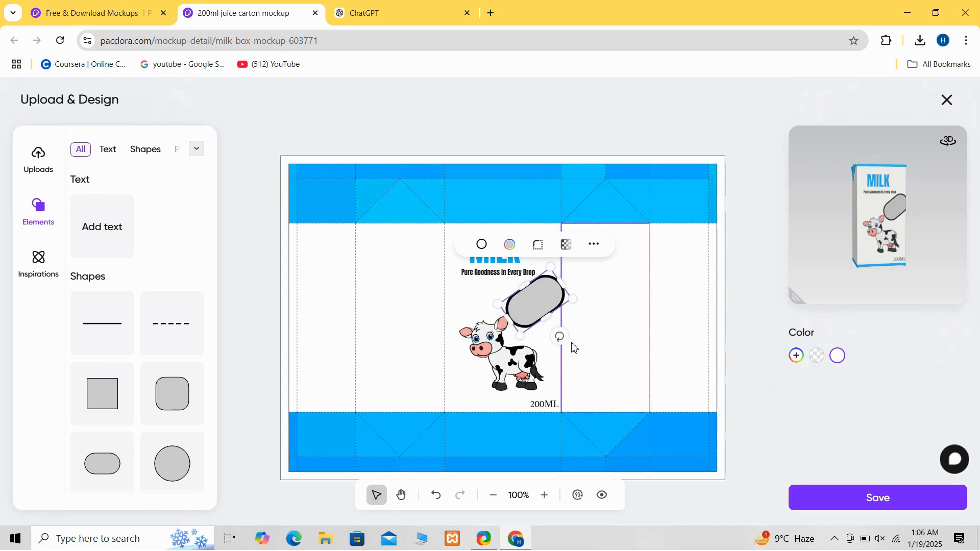
pyautogui.moveTo(560, 337); pyautogui.dragTo(548, 340)
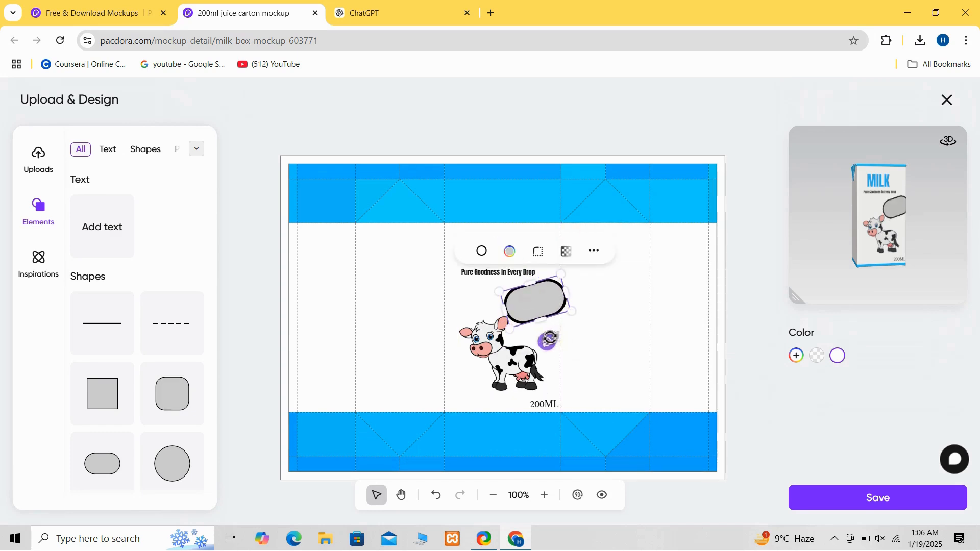
pyautogui.moveTo(563, 276); pyautogui.dragTo(534, 302)
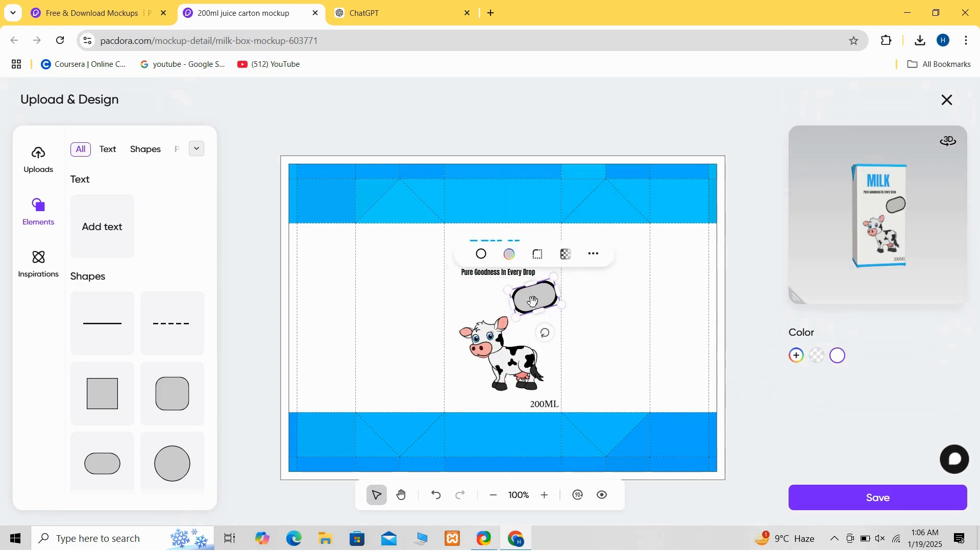
# - Remove the pill shape's border and fill it with the blue #12cffe
pyautogui.click(481, 255)
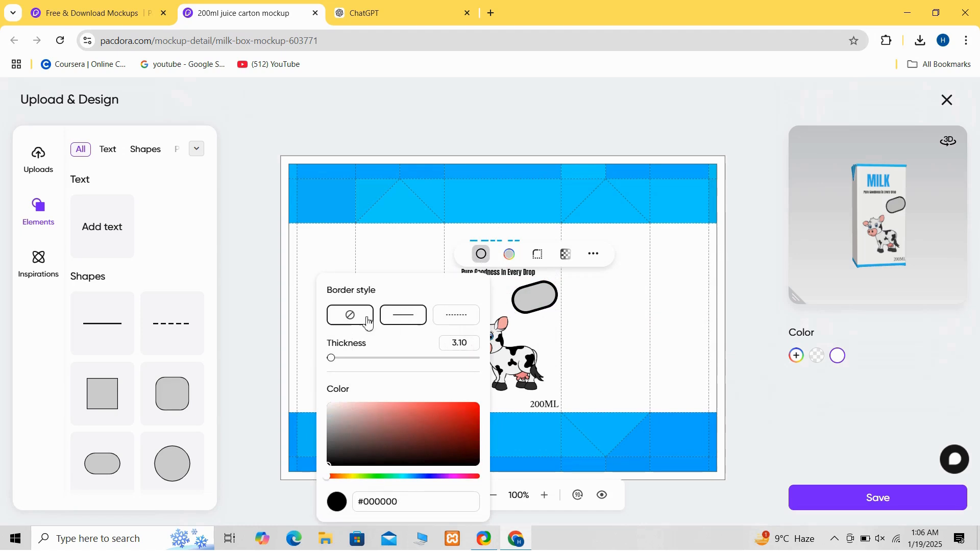
pyautogui.click(361, 324)
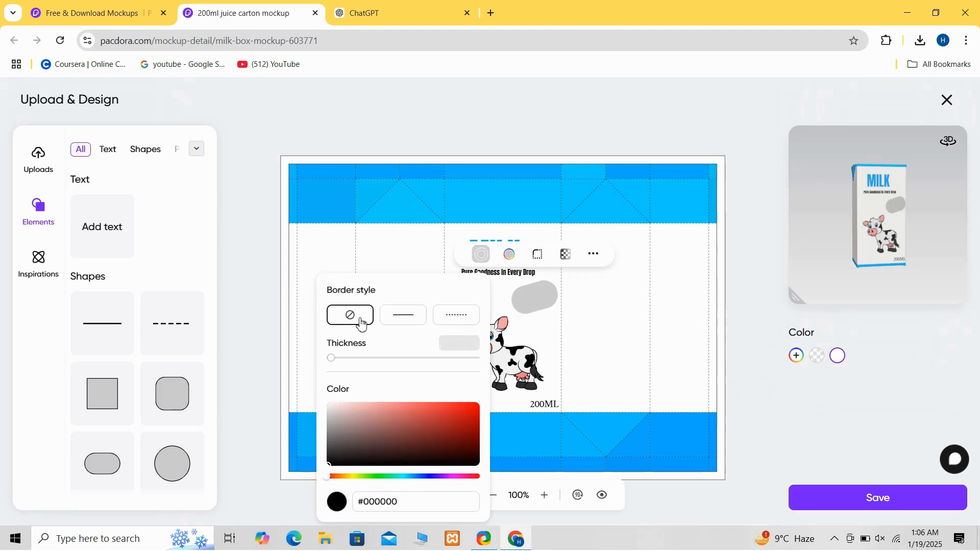
pyautogui.click(512, 258)
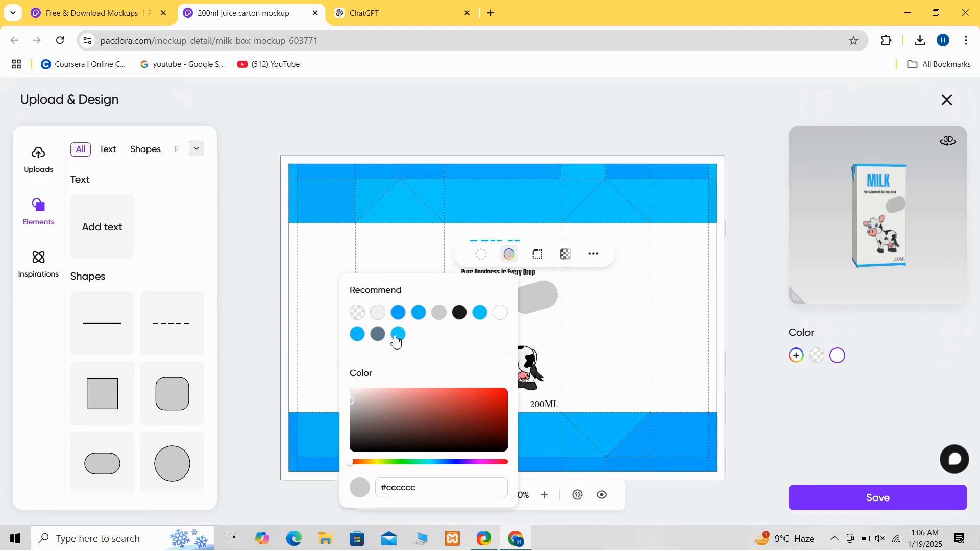
pyautogui.click(398, 338)
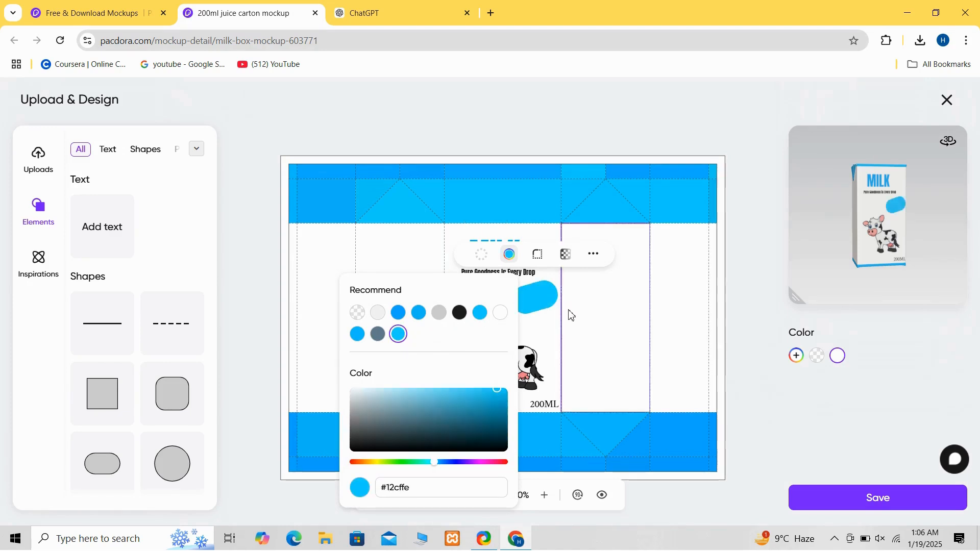
pyautogui.click(545, 333)
pyautogui.click(267, 281)
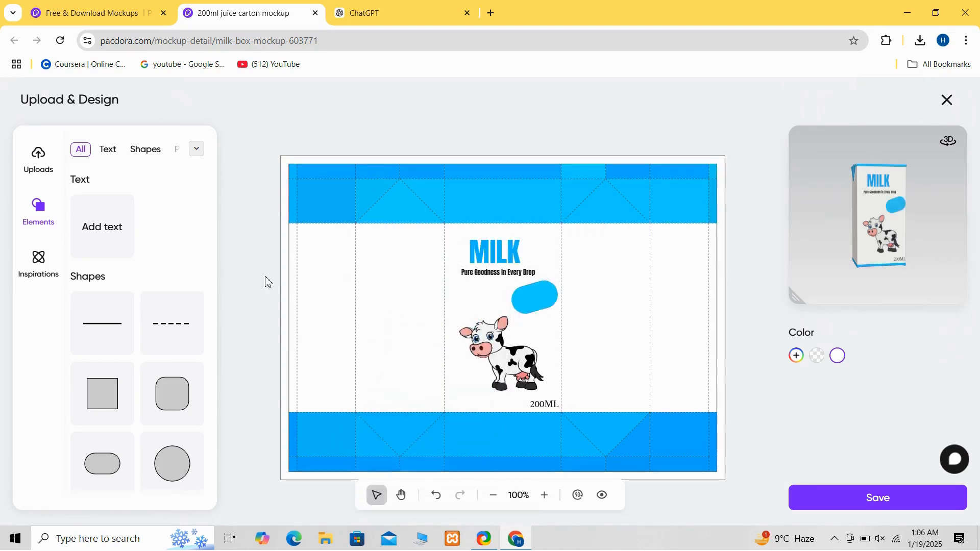
# - Add a text box and enter "Fresh Milk"
pyautogui.click(88, 243)
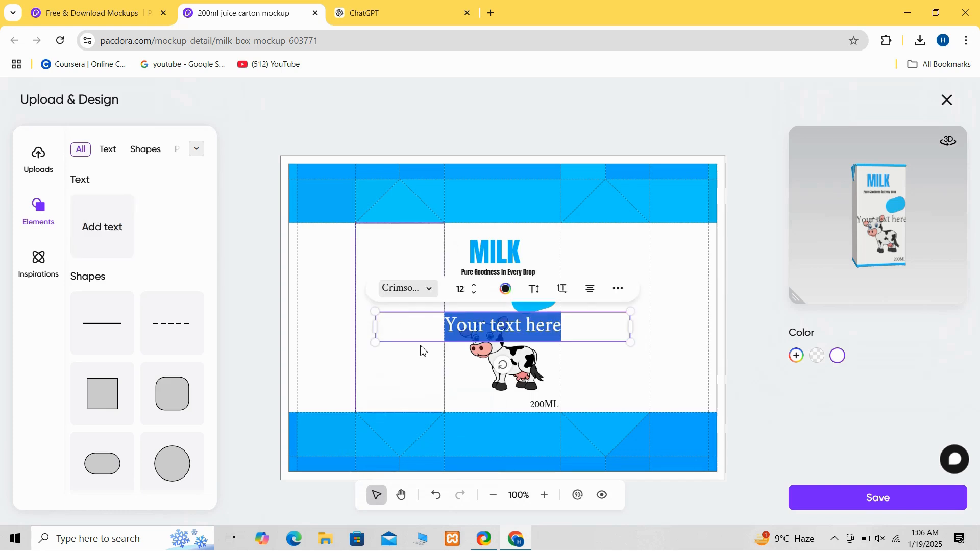
pyautogui.click(582, 325)
pyautogui.press('BackSpace')
pyautogui.press('BackSpace')
pyautogui.press('BackSpace')
pyautogui.press('BackSpace')
pyautogui.press('BackSpace')
pyautogui.press('BackSpace')
pyautogui.press('BackSpace')
pyautogui.press('BackSpace')
pyautogui.press('BackSpace')
pyautogui.press('BackSpace')
pyautogui.press('BackSpace')
pyautogui.press('BackSpace')
pyautogui.press('BackSpace')
pyautogui.press('BackSpace')
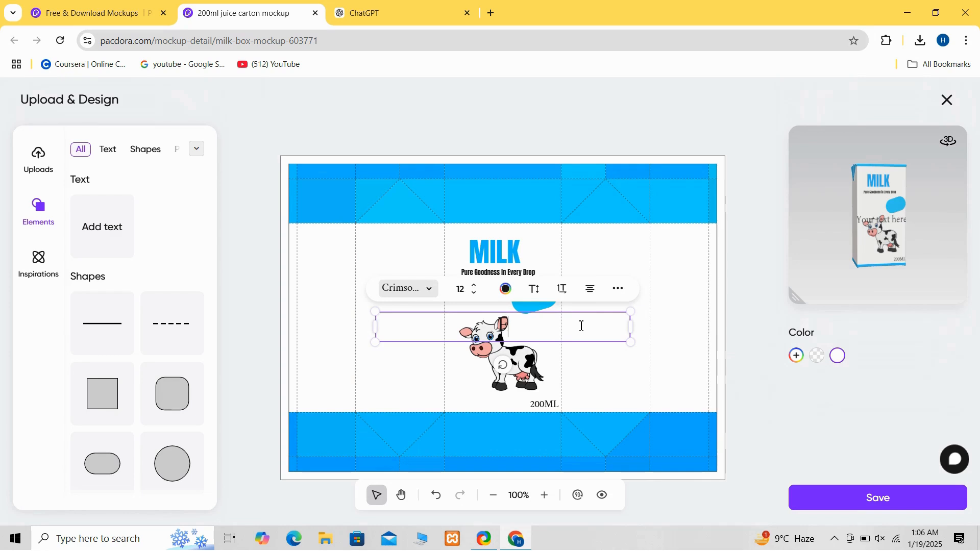
pyautogui.write('Fresh Milk')
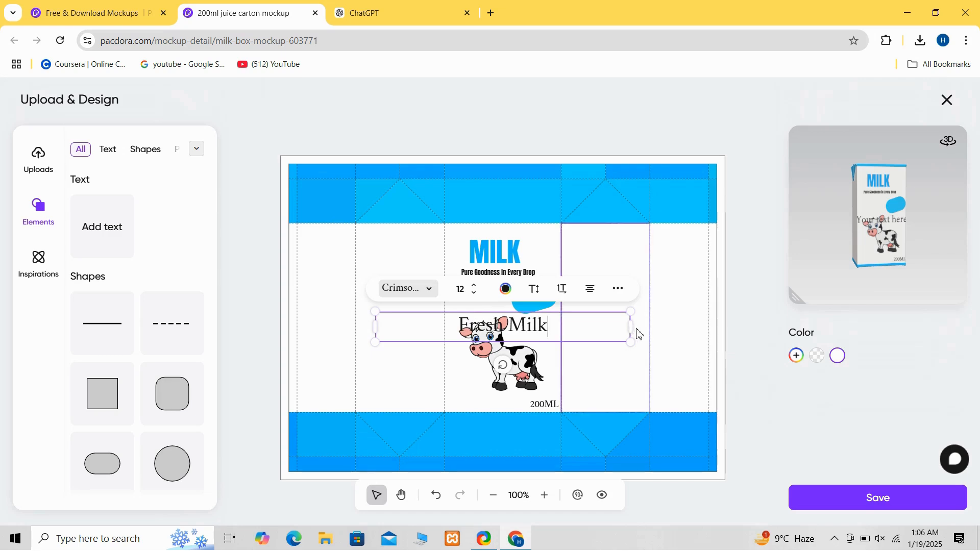
# - Shrink the "Fresh Milk" text and move it onto the blue pill shape
pyautogui.click(637, 333)
pyautogui.click(587, 335)
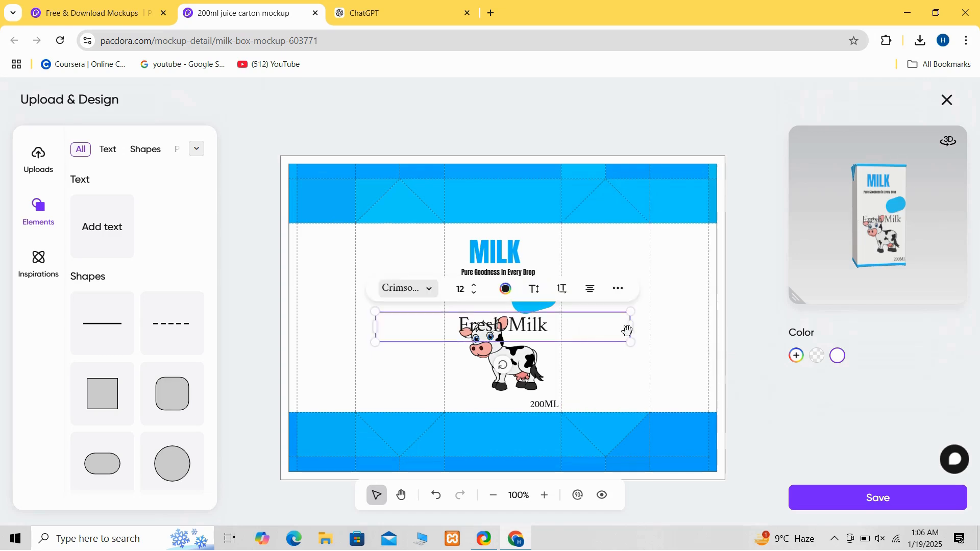
pyautogui.moveTo(635, 332); pyautogui.dragTo(525, 299)
pyautogui.moveTo(531, 335); pyautogui.dragTo(531, 287)
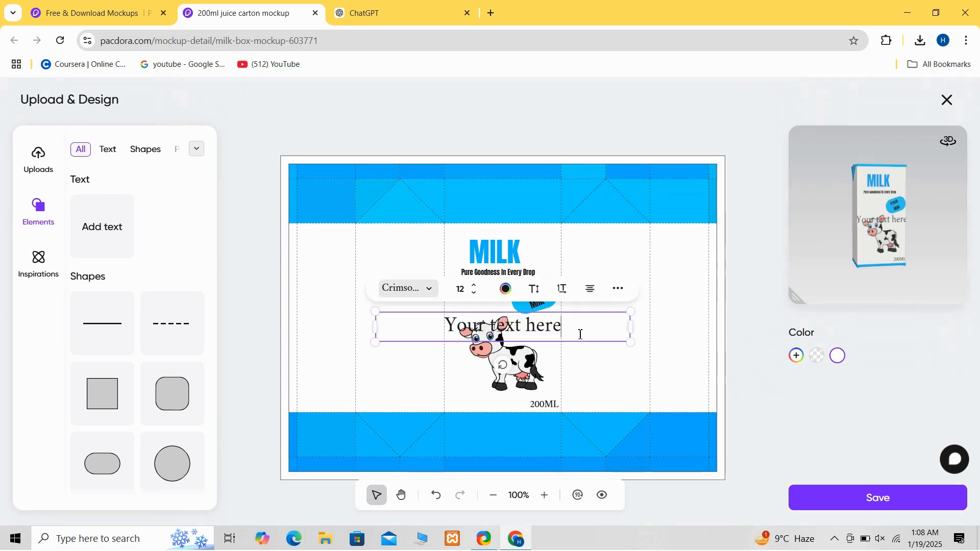
# - Replace a new text box's placeholder with the pasted heading "Nutritional Information"
pyautogui.press('BackSpace')
pyautogui.press('BackSpace')
pyautogui.press('BackSpace')
pyautogui.press('BackSpace')
pyautogui.press('BackSpace')
pyautogui.press('BackSpace')
pyautogui.press('BackSpace')
pyautogui.press('BackSpace')
pyautogui.press('BackSpace')
pyautogui.press('BackSpace')
pyautogui.press('BackSpace')
pyautogui.press('BackSpace')
pyautogui.press('BackSpace')
pyautogui.press('BackSpace')
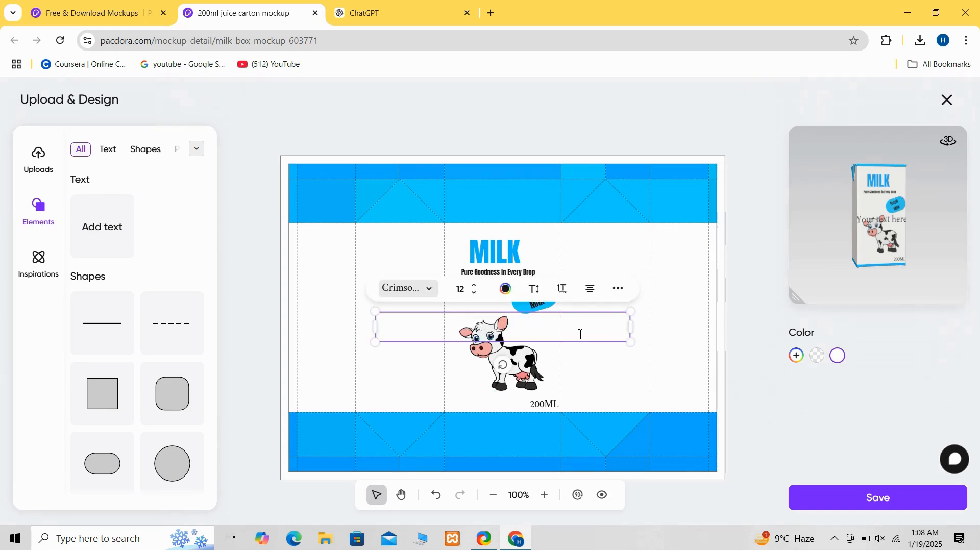
pyautogui.write('Nutritional Information:')
pyautogui.press('BackSpace')
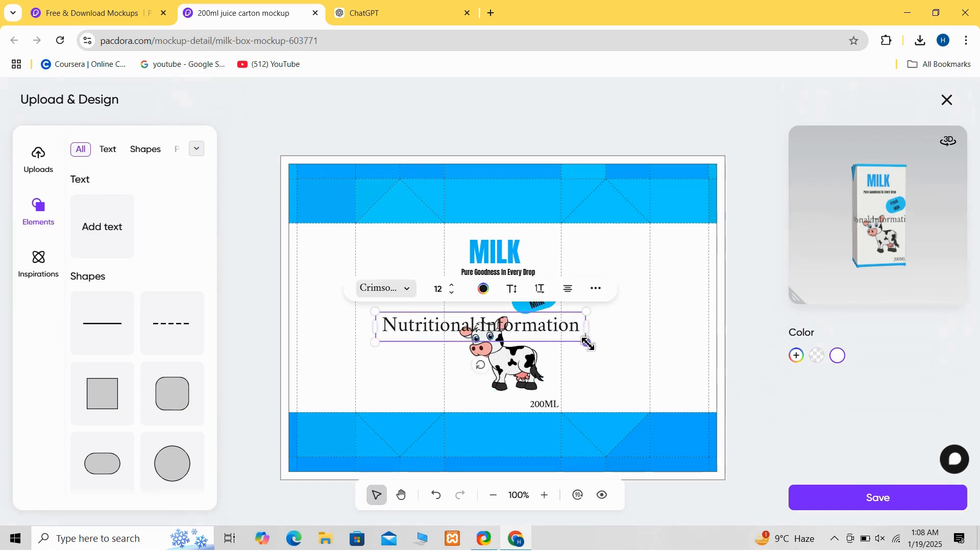
# - Shrink the Nutritional Information heading and move it onto the left side panel
pyautogui.moveTo(586, 343); pyautogui.dragTo(478, 326)
pyautogui.moveTo(447, 323); pyautogui.dragTo(404, 299)
pyautogui.click(419, 368)
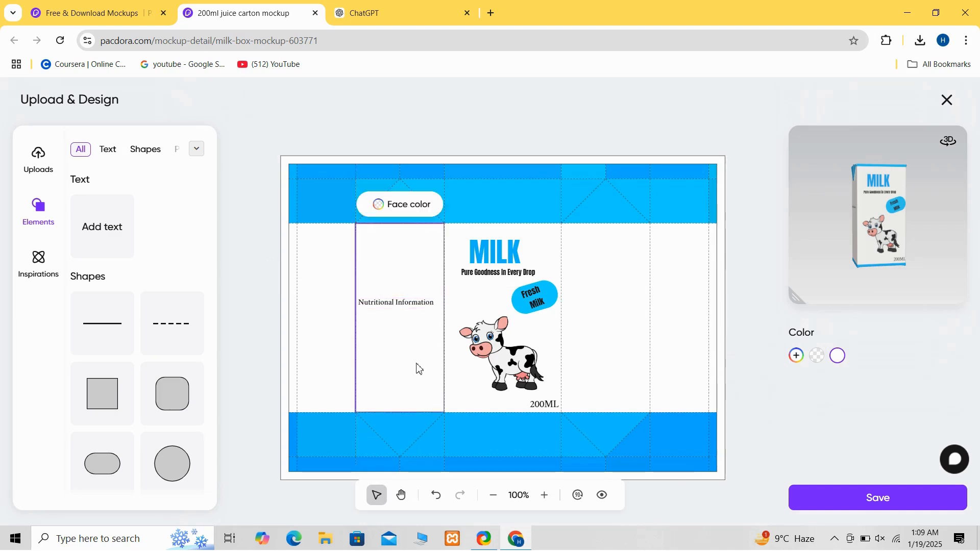
# - Duplicate the cow illustration and place a smaller copy at the top of the left side panel
pyautogui.click(487, 351)
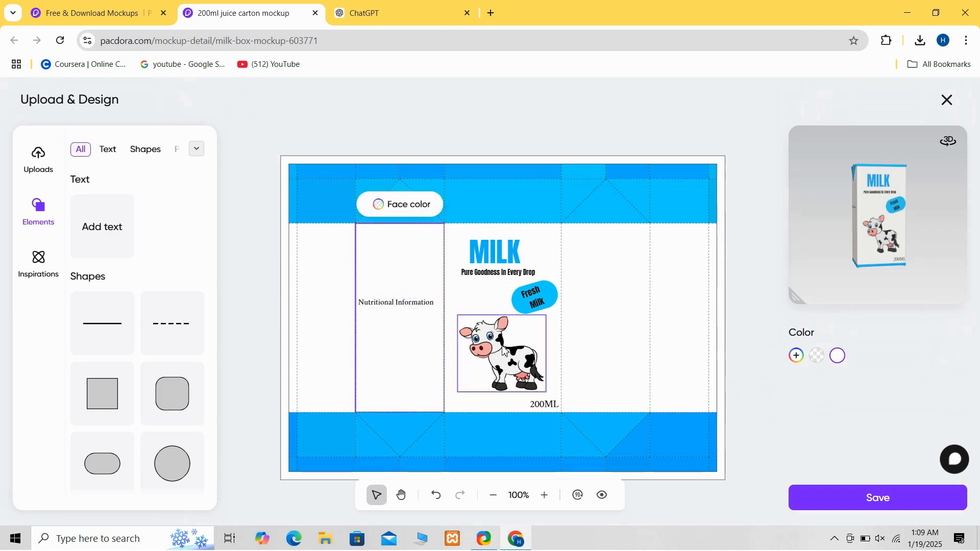
pyautogui.rightClick(501, 345)
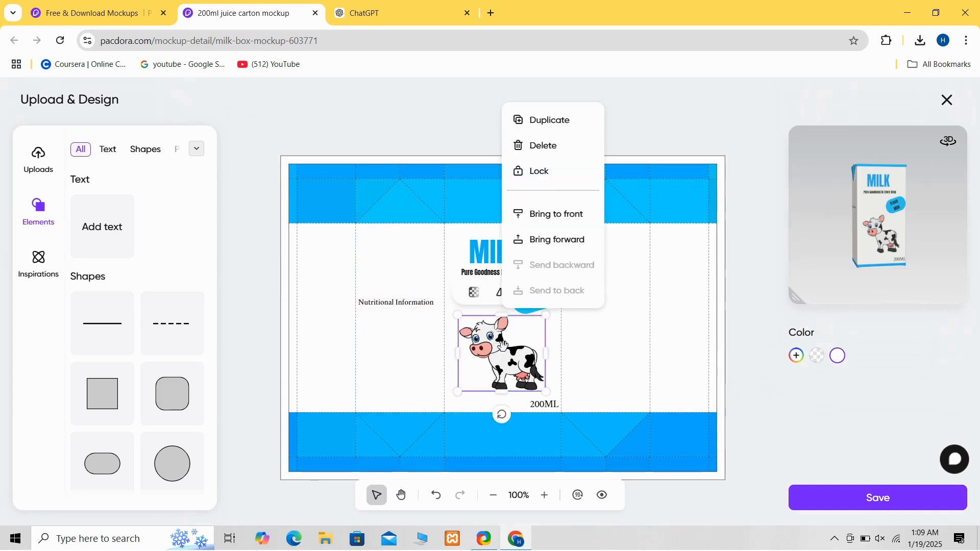
pyautogui.click(547, 128)
pyautogui.moveTo(530, 378); pyautogui.dragTo(403, 260)
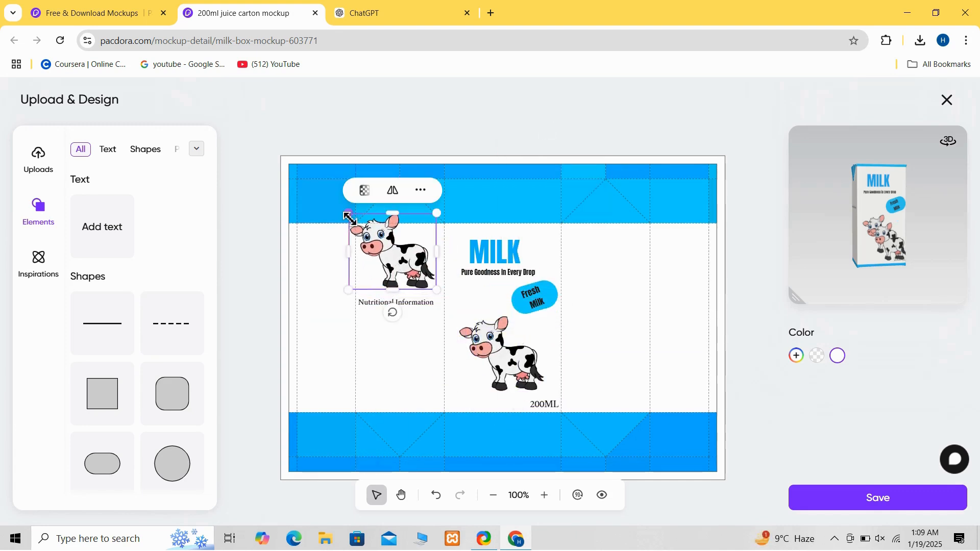
pyautogui.moveTo(348, 214); pyautogui.dragTo(385, 263)
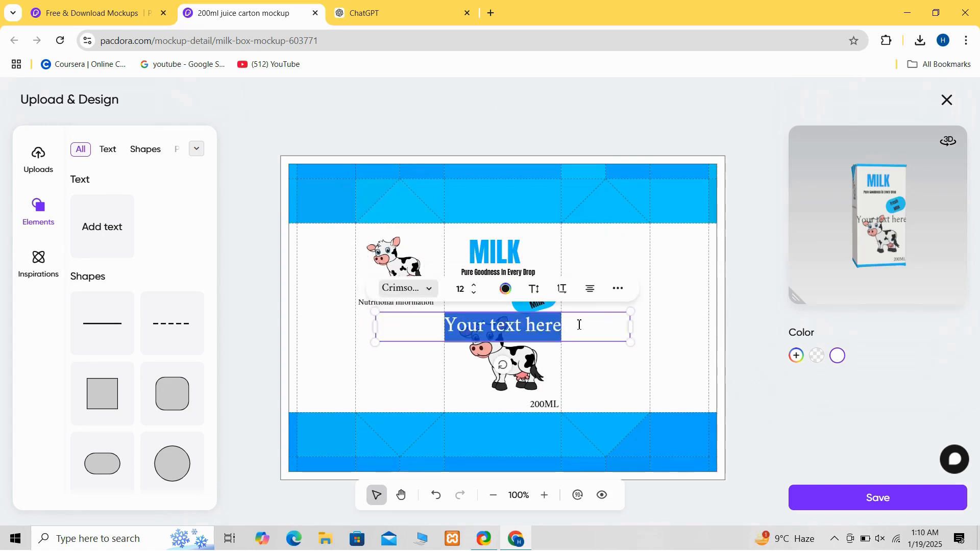
# - Replace another text box's placeholder with the pasted nutrition facts list and place it under the Nutritional Information heading
pyautogui.click(579, 325)
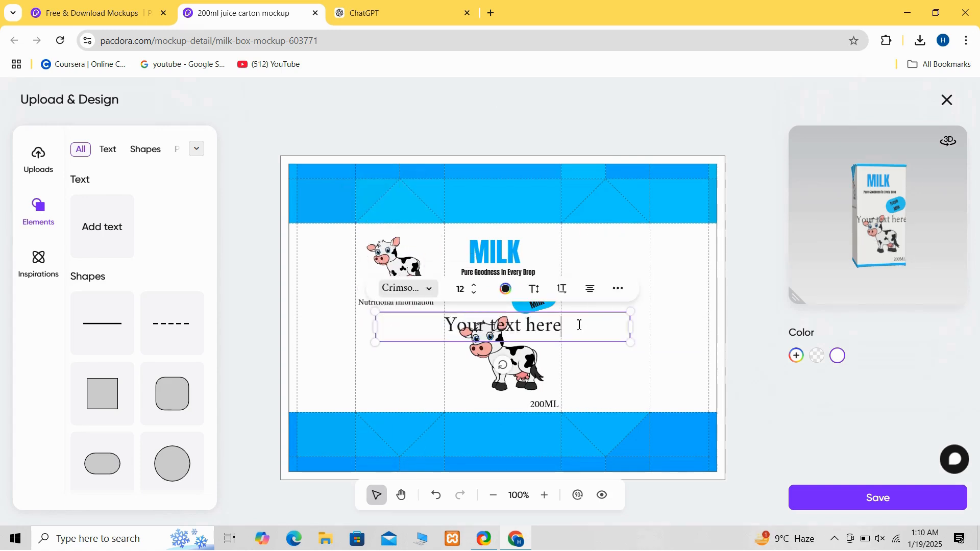
pyautogui.press('BackSpace')
pyautogui.hotkey('ctrl', 'a')
pyautogui.press('BackSpace')
pyautogui.write('Calories: 5 per 100ml Protein: 0.5g Calcium: 100% of Daily Value Vitamins: A, D')
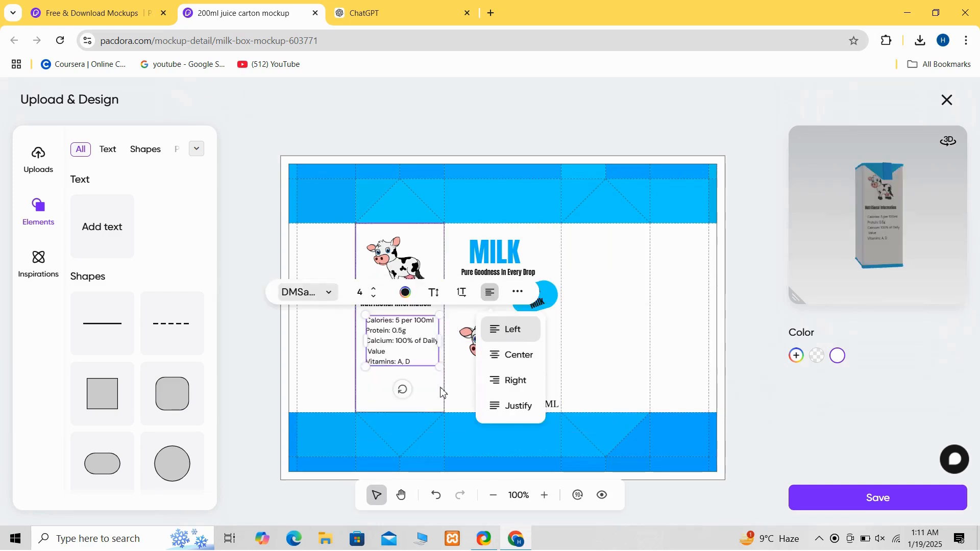
pyautogui.press('Down')
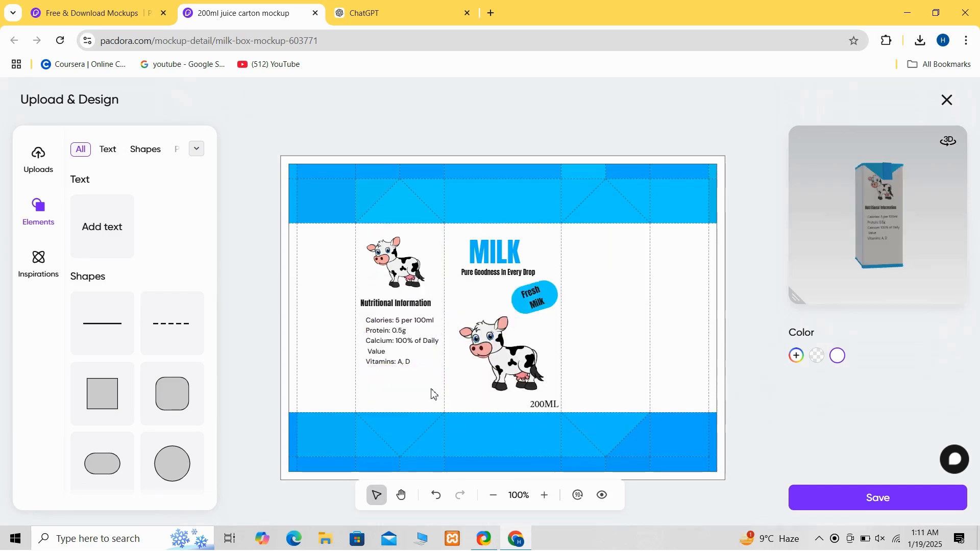
pyautogui.press('Down')
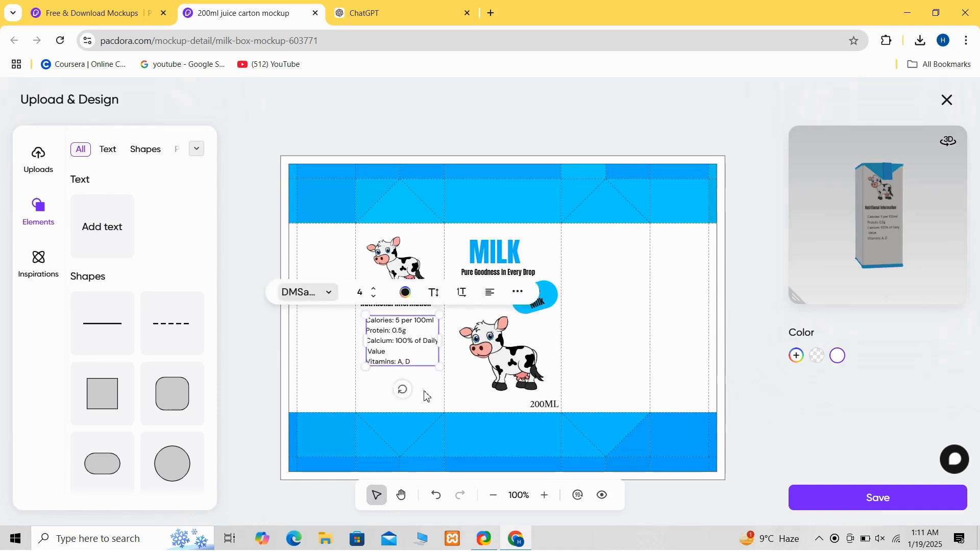
# - Add the uploaded barcode image and shrink it beside the cow on the front panel
pyautogui.click(37, 156)
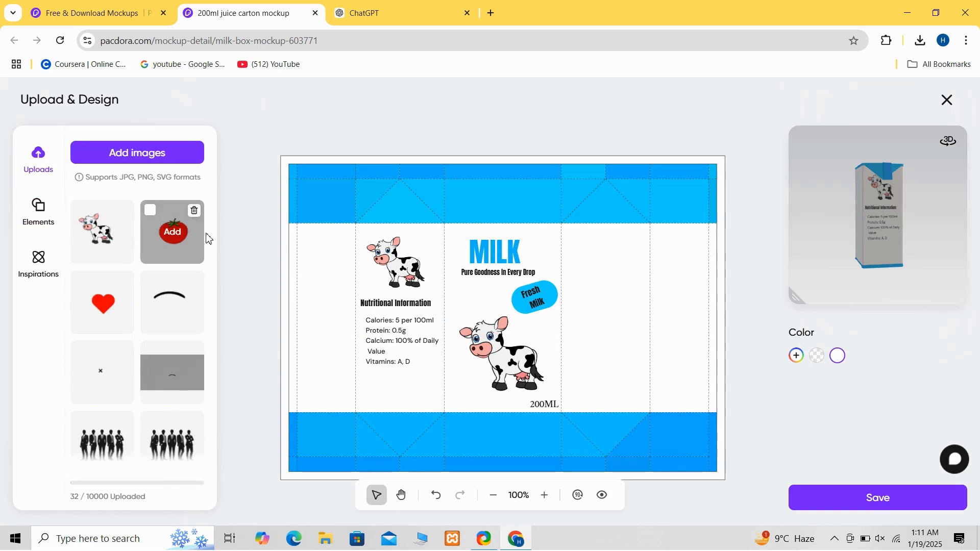
pyautogui.moveTo(212, 245); pyautogui.dragTo(211, 334)
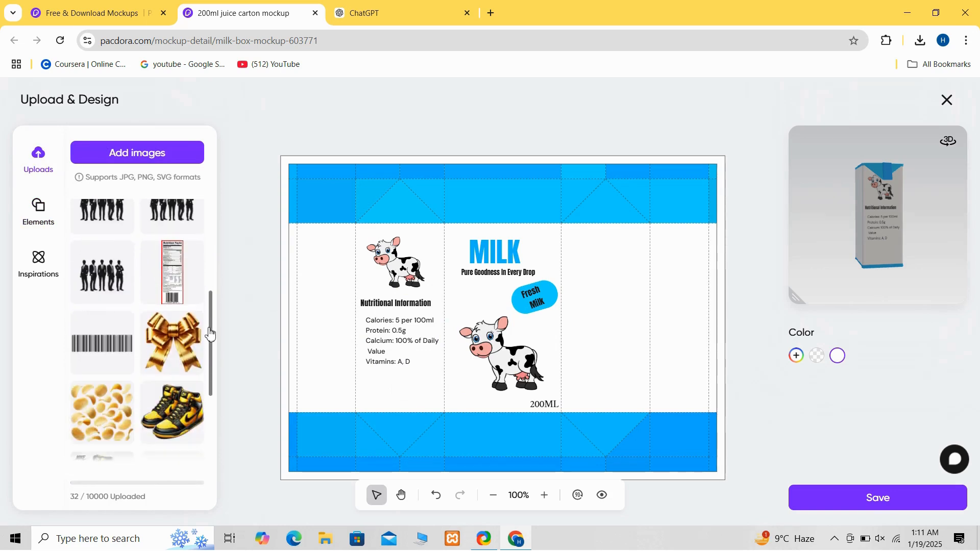
pyautogui.click(104, 352)
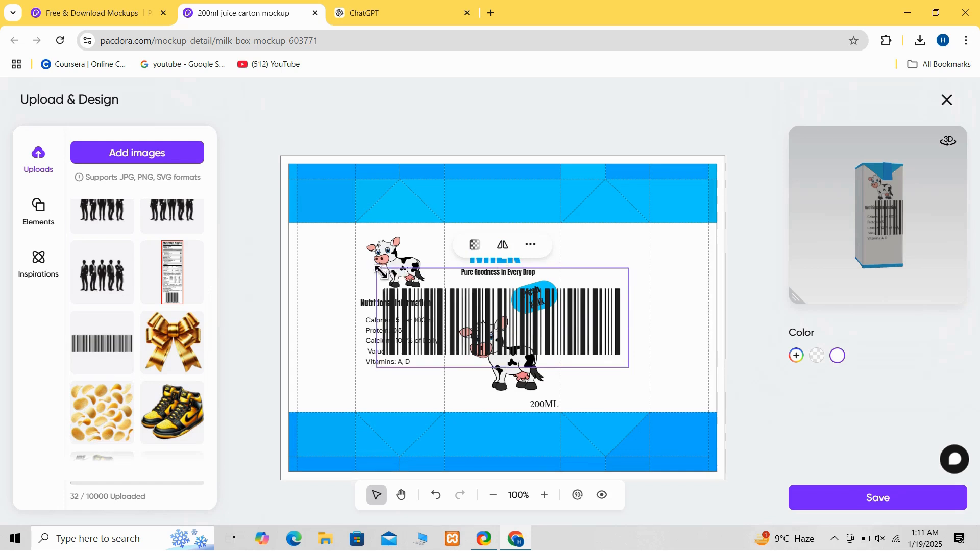
pyautogui.moveTo(380, 270); pyautogui.dragTo(517, 322)
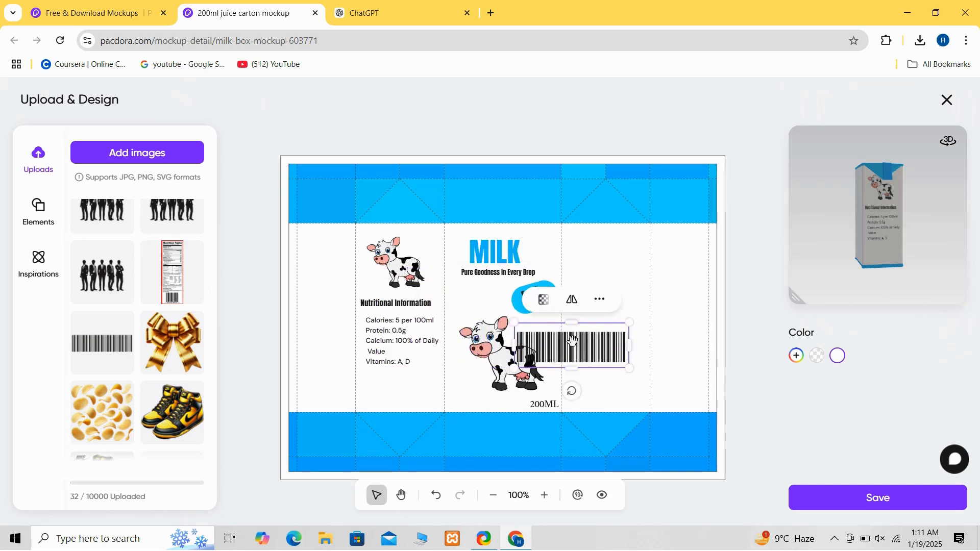
# - Move the barcode from the front panel to the bottom of the left side panel and shrink it
pyautogui.moveTo(572, 340); pyautogui.dragTo(415, 392)
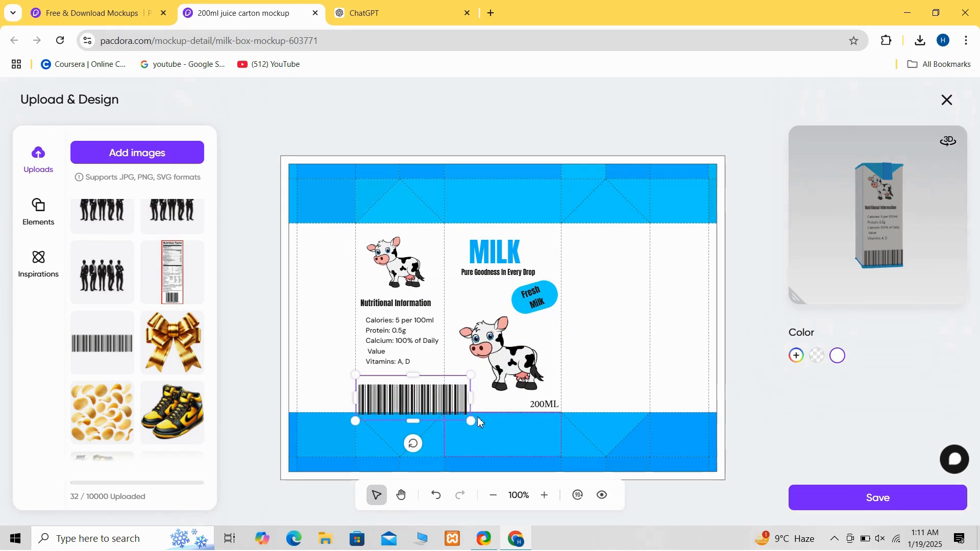
pyautogui.moveTo(471, 420); pyautogui.dragTo(386, 393)
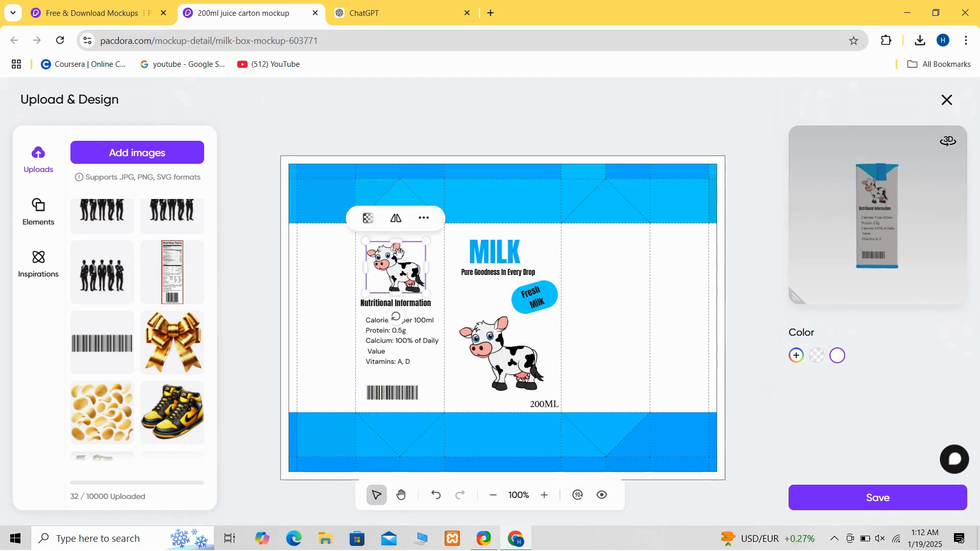
# - Duplicate the side panel's cow, heading, nutrition list and barcode onto the right side panel
pyautogui.rightClick(398, 255)
pyautogui.click(444, 270)
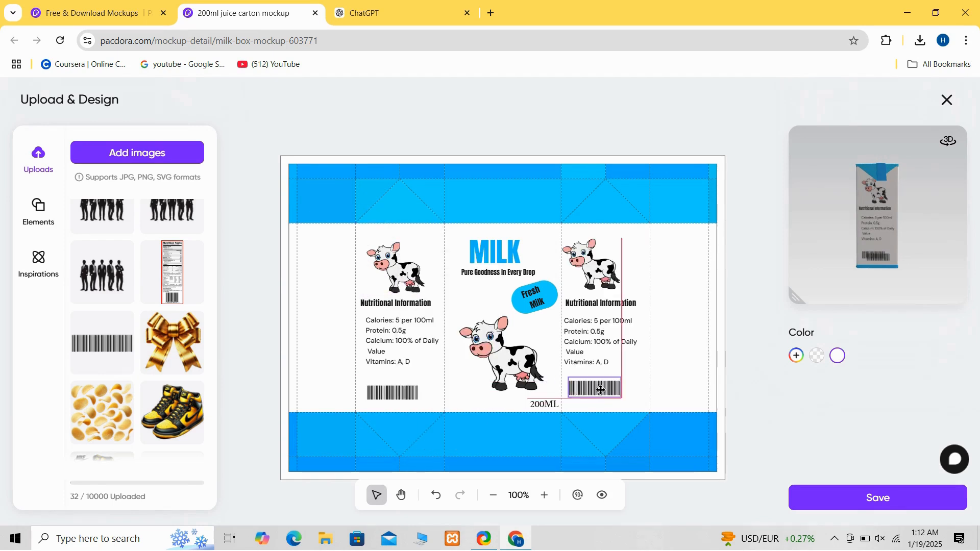
pyautogui.moveTo(601, 391); pyautogui.dragTo(598, 392)
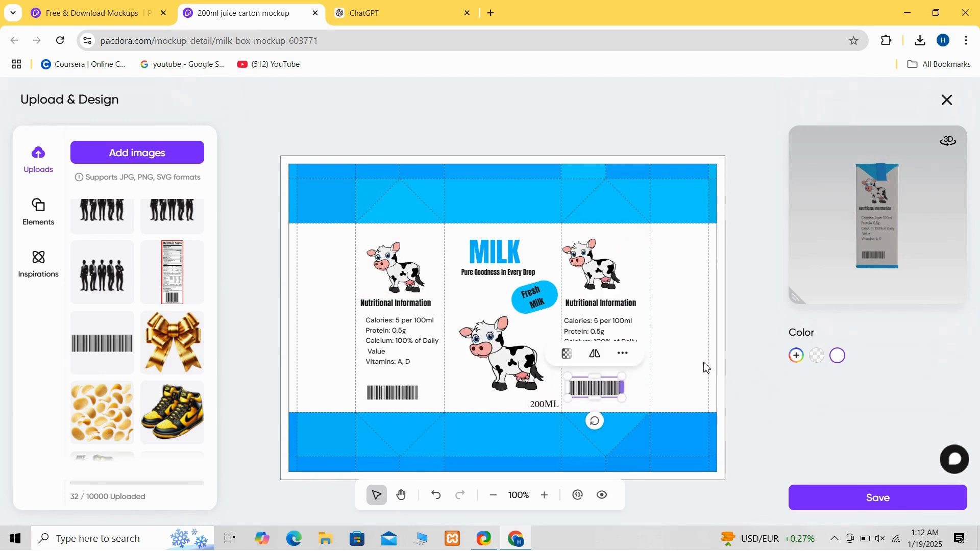
pyautogui.click(749, 373)
pyautogui.moveTo(874, 236); pyautogui.dragTo(913, 234)
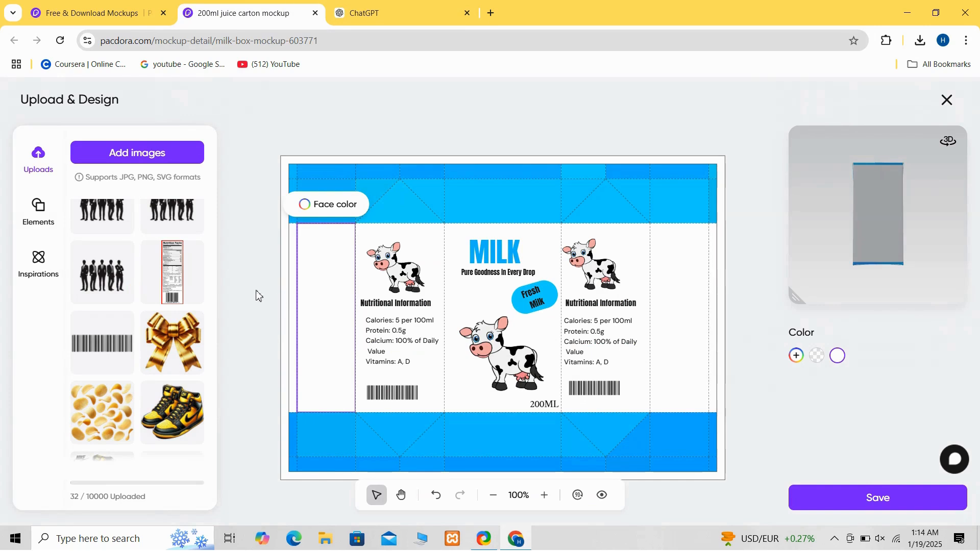
# - Add a text box and replace its placeholder with the pasted brand description text
pyautogui.click(37, 211)
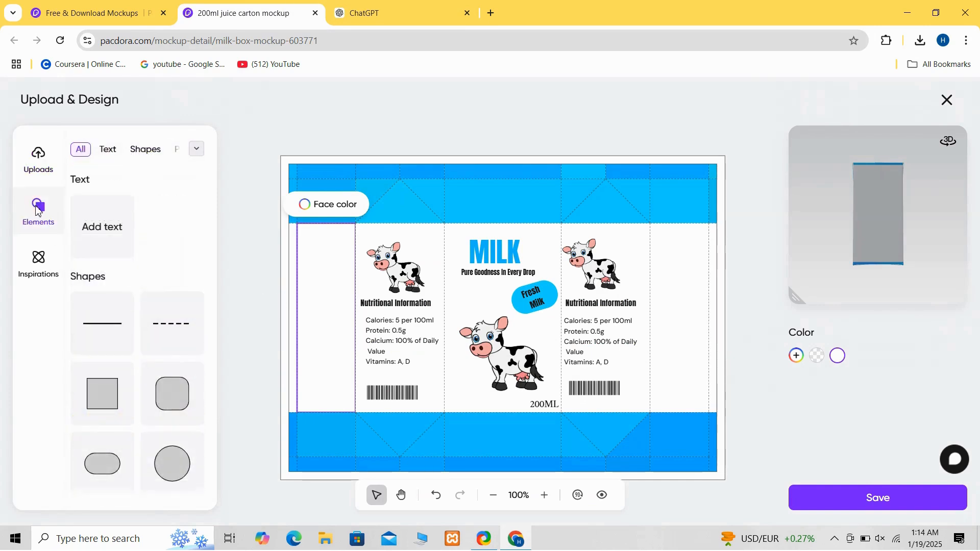
pyautogui.click(99, 227)
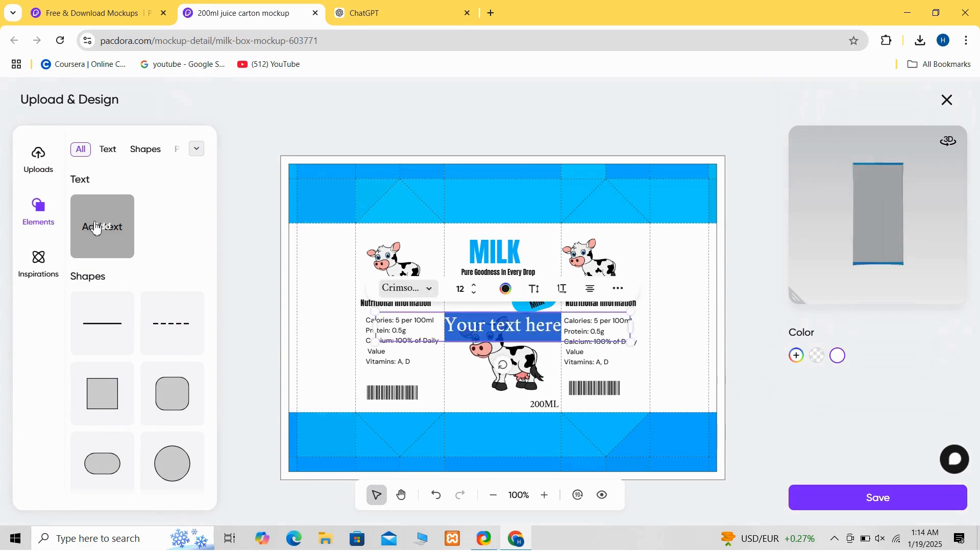
pyautogui.click(579, 325)
pyautogui.press('BackSpace')
pyautogui.press('BackSpace')
pyautogui.press('BackSpace')
pyautogui.press('BackSpace')
pyautogui.press('BackSpace')
pyautogui.press('BackSpace')
pyautogui.press('BackSpace')
pyautogui.press('BackSpace')
pyautogui.press('BackSpace')
pyautogui.press('BackSpace')
pyautogui.press('BackSpace')
pyautogui.press('BackSpace')
pyautogui.press('BackSpace')
pyautogui.press('BackSpace')
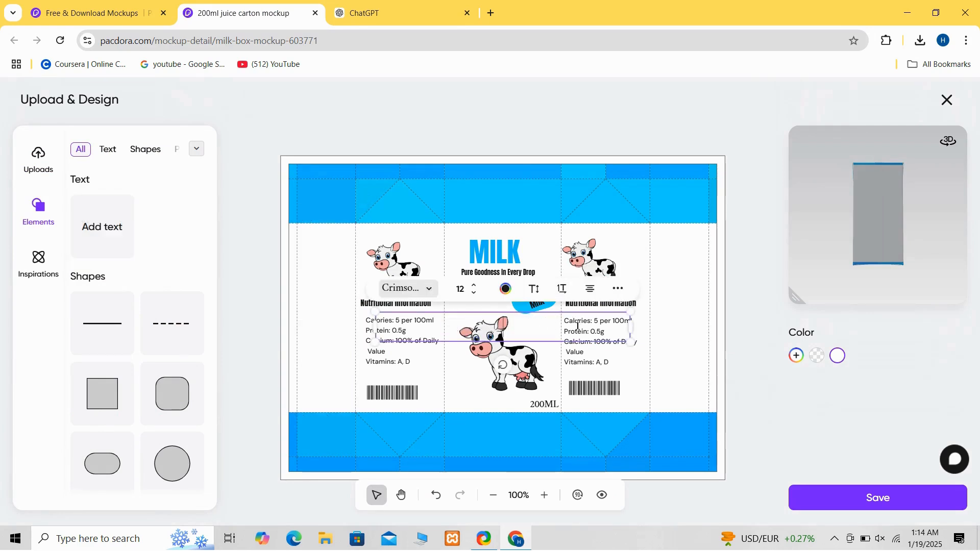
pyautogui.hotkey('ctrl', 'v')
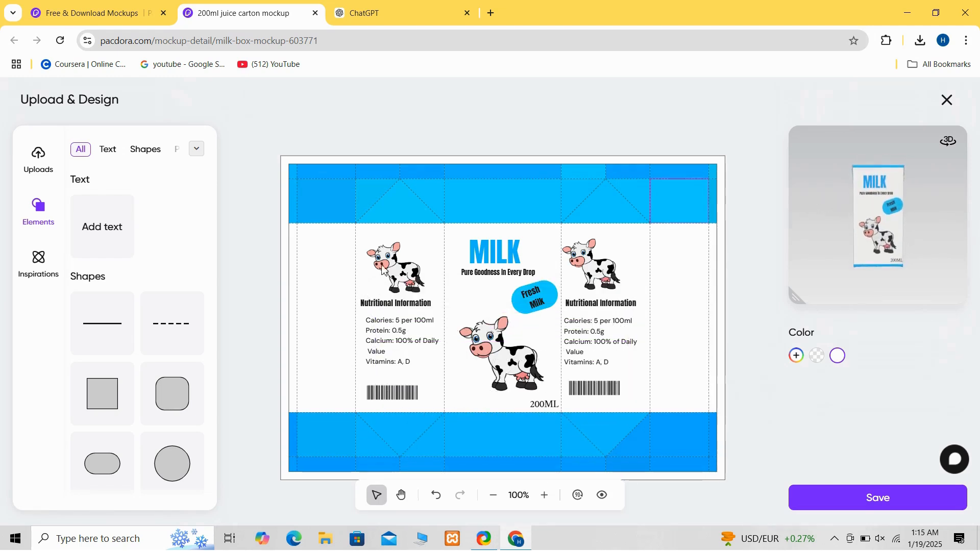
# - Fill the outer side flap faces with bright blue
pyautogui.click(345, 289)
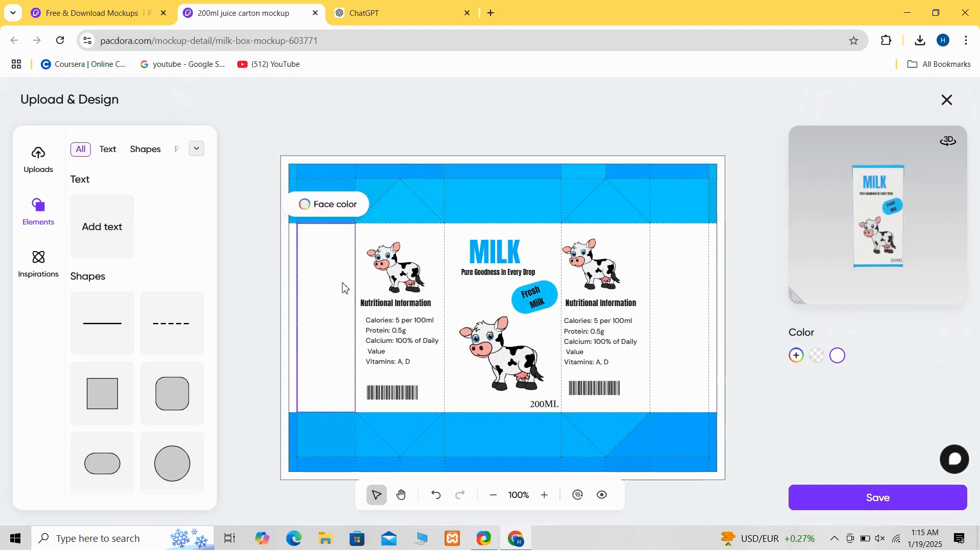
pyautogui.click(306, 204)
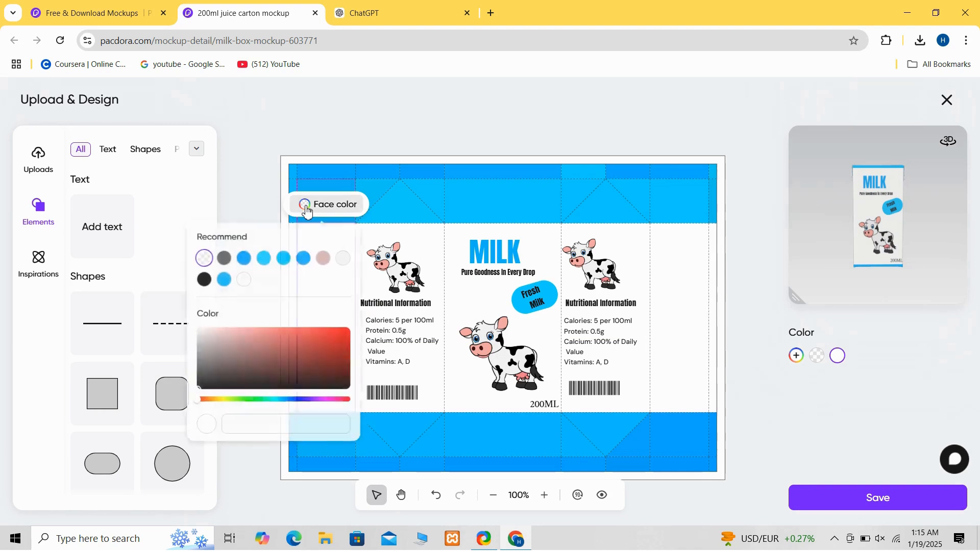
pyautogui.click(244, 256)
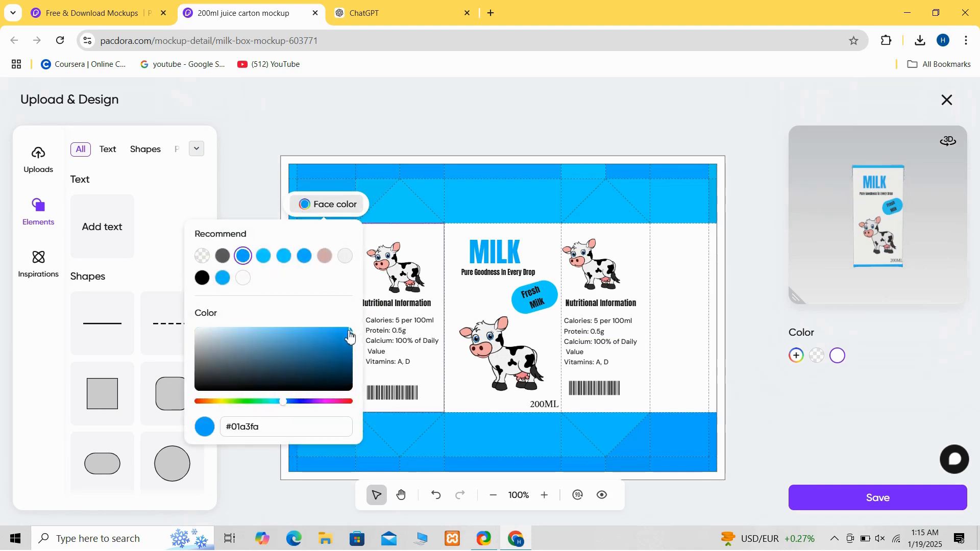
pyautogui.moveTo(351, 332); pyautogui.dragTo(351, 324)
pyautogui.click(456, 136)
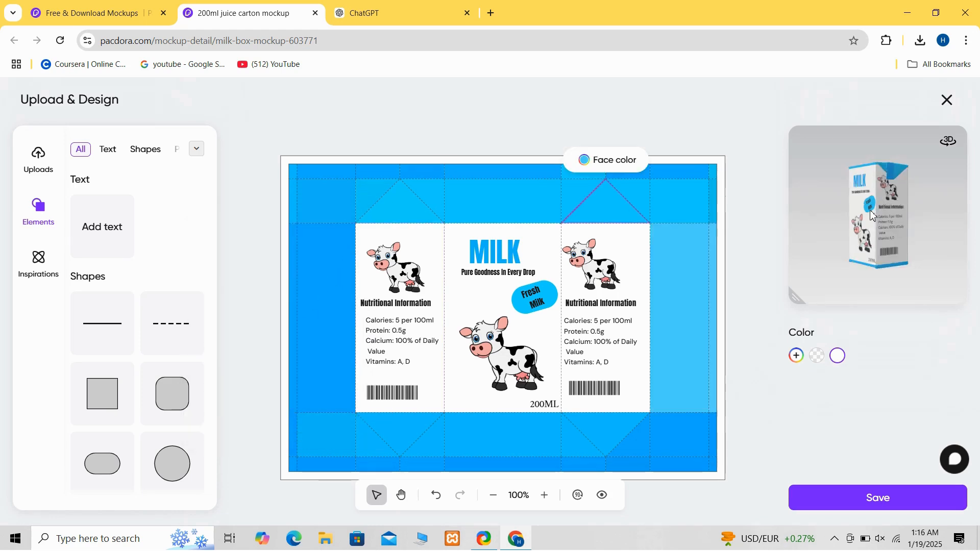
pyautogui.moveTo(863, 206); pyautogui.dragTo(799, 215)
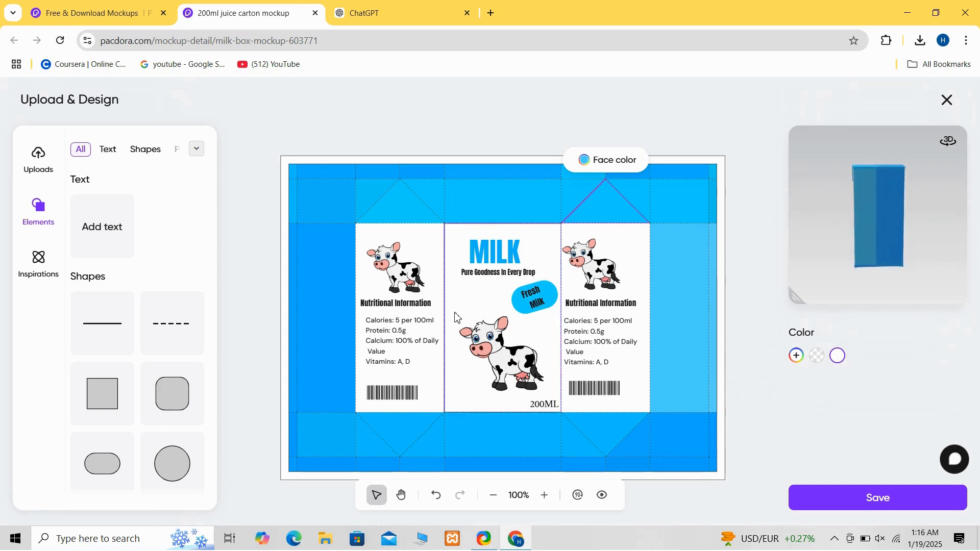
# - Add another text box with the pasted brand description and place it on the outer right flap
pyautogui.click(92, 243)
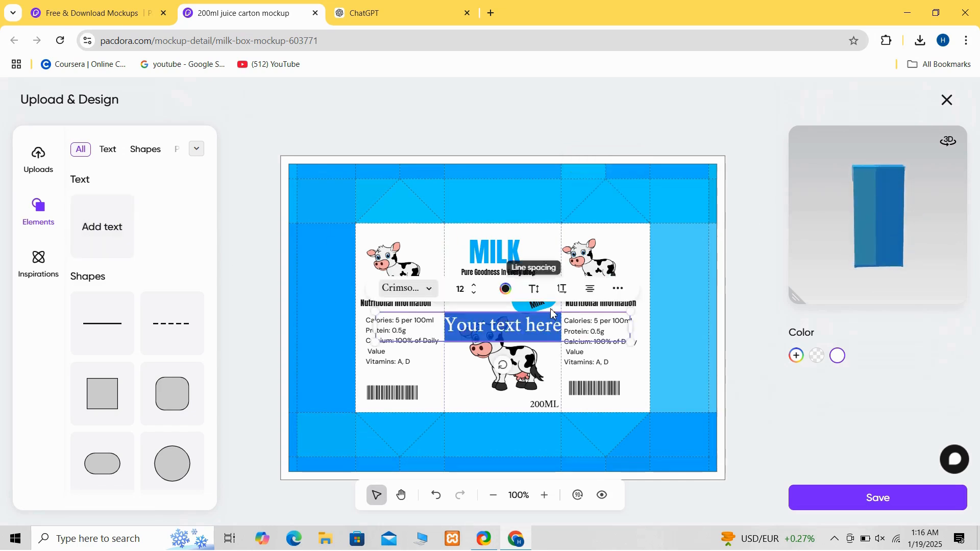
pyautogui.click(575, 329)
pyautogui.press('BackSpace')
pyautogui.press('BackSpace')
pyautogui.press('BackSpace')
pyautogui.press('BackSpace')
pyautogui.press('BackSpace')
pyautogui.press('BackSpace')
pyautogui.press('BackSpace')
pyautogui.press('BackSpace')
pyautogui.press('BackSpace')
pyautogui.press('BackSpace')
pyautogui.press('BackSpace')
pyautogui.press('BackSpace')
pyautogui.press('BackSpace')
pyautogui.press('BackSpace')
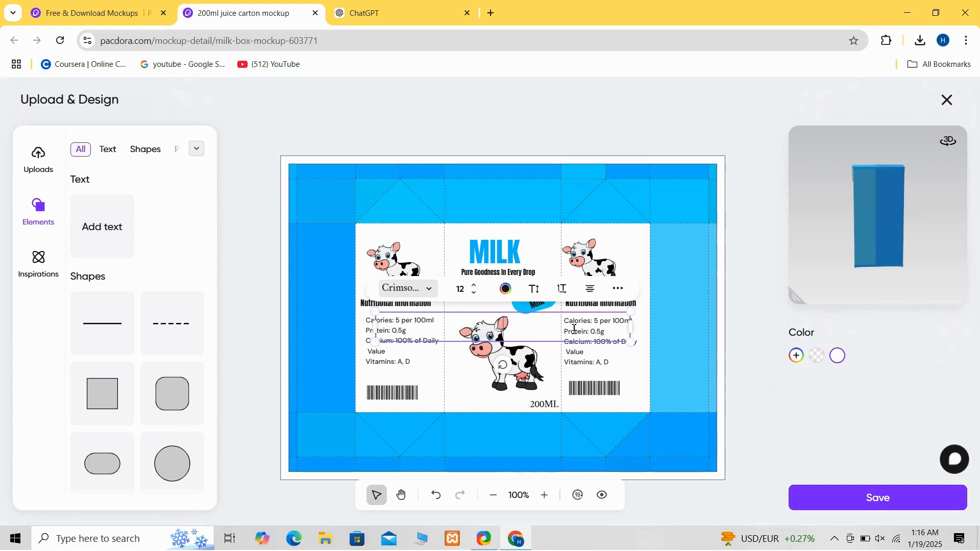
pyautogui.hotkey('ctrl', 'v')
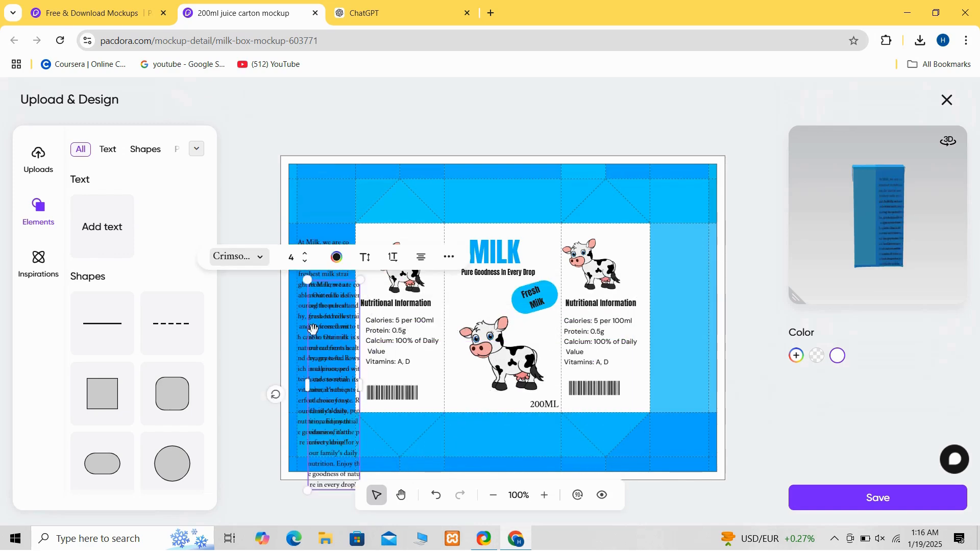
pyautogui.moveTo(324, 334); pyautogui.dragTo(674, 285)
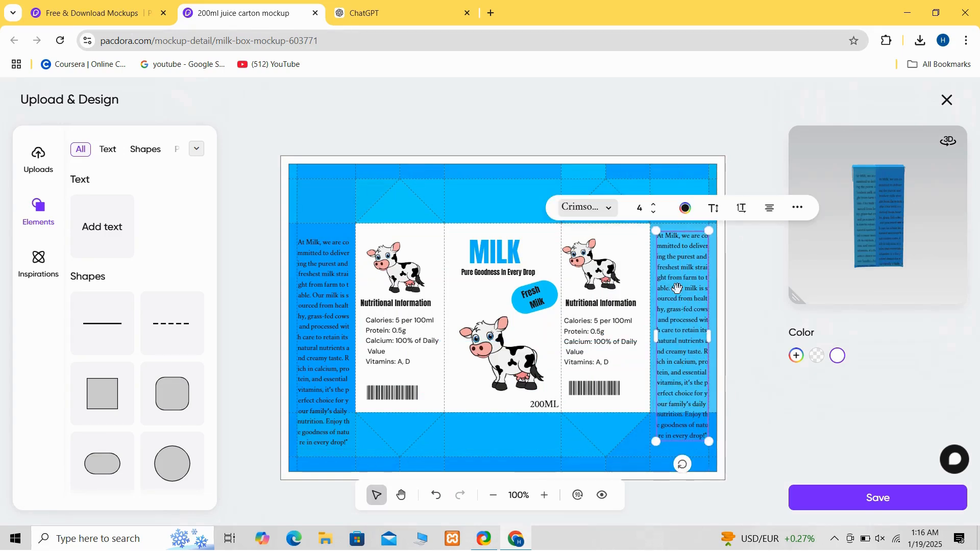
pyautogui.click(713, 306)
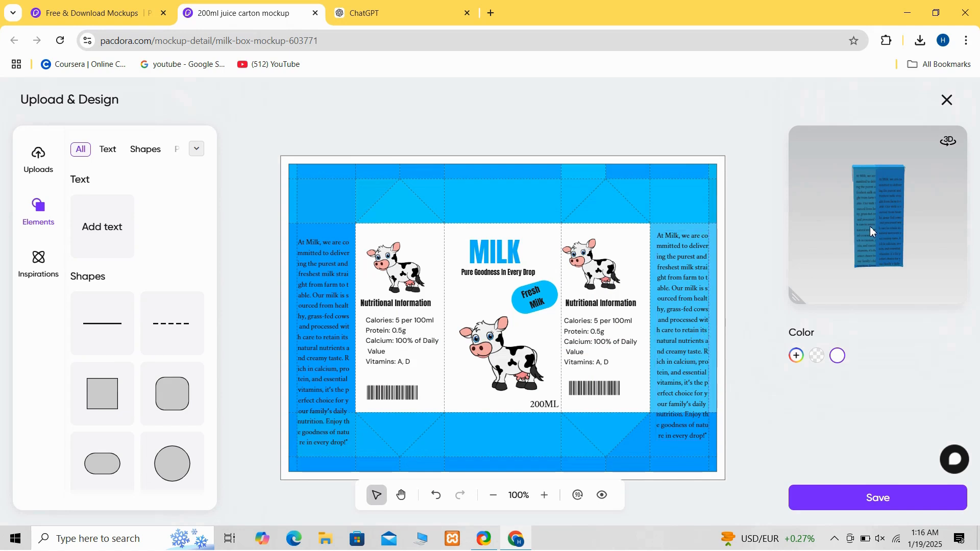
pyautogui.moveTo(870, 226); pyautogui.dragTo(779, 223)
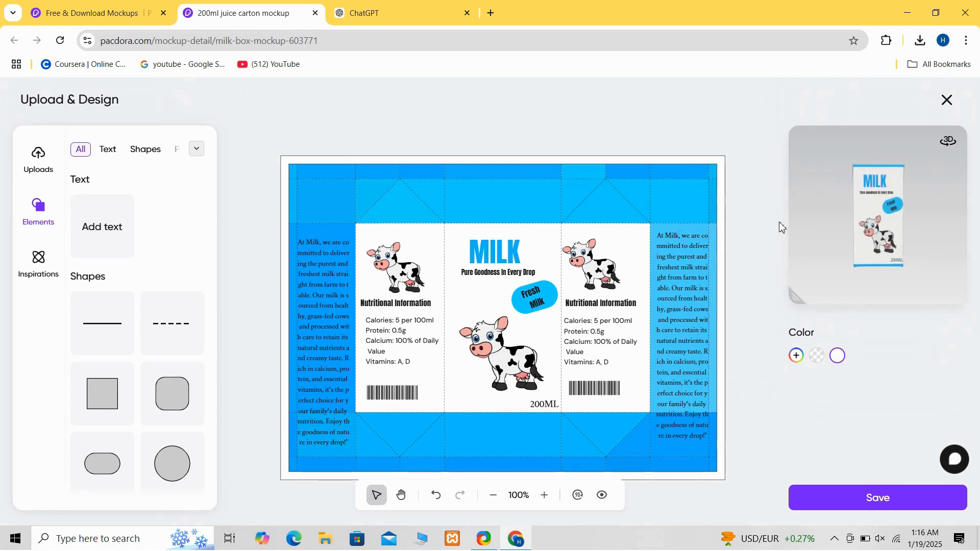
# - Save the design and rotate the 3D carton preview to inspect it
pyautogui.click(849, 507)
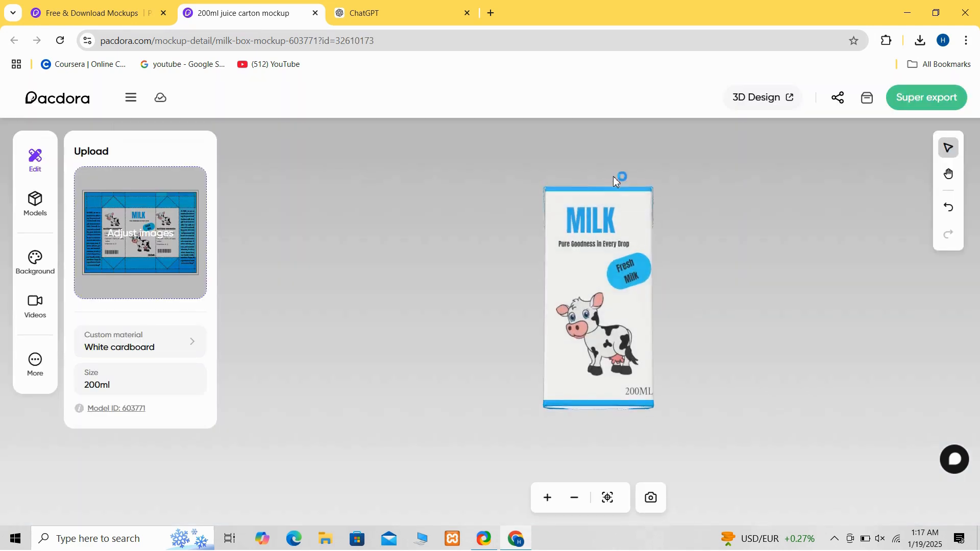
pyautogui.moveTo(612, 199); pyautogui.dragTo(607, 258)
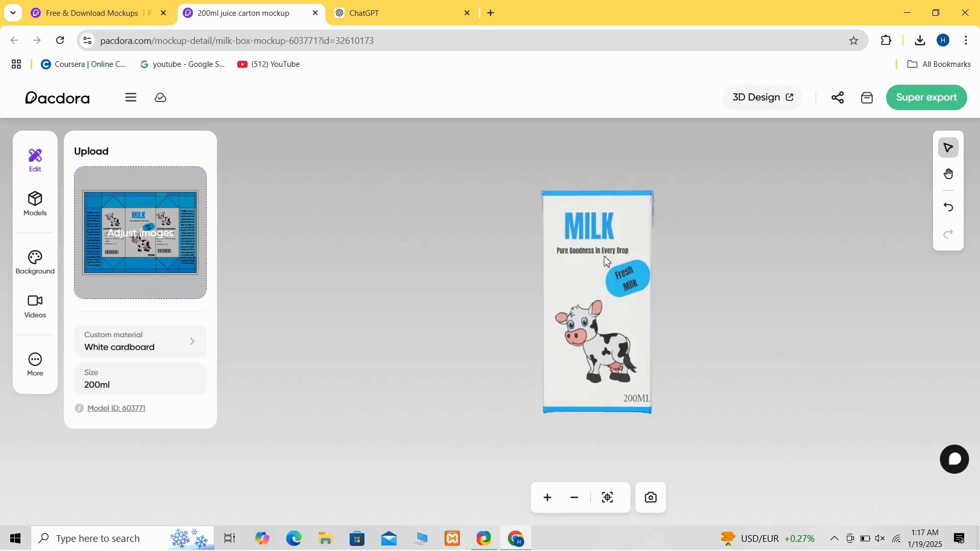
# - Open the carton in 3D Design and apply a basic display scene
pyautogui.click(781, 97)
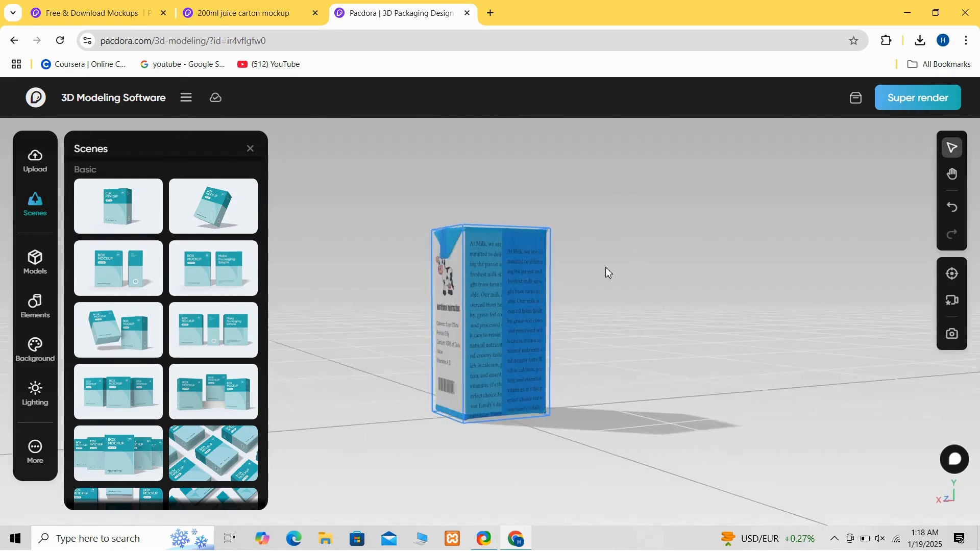
pyautogui.click(220, 398)
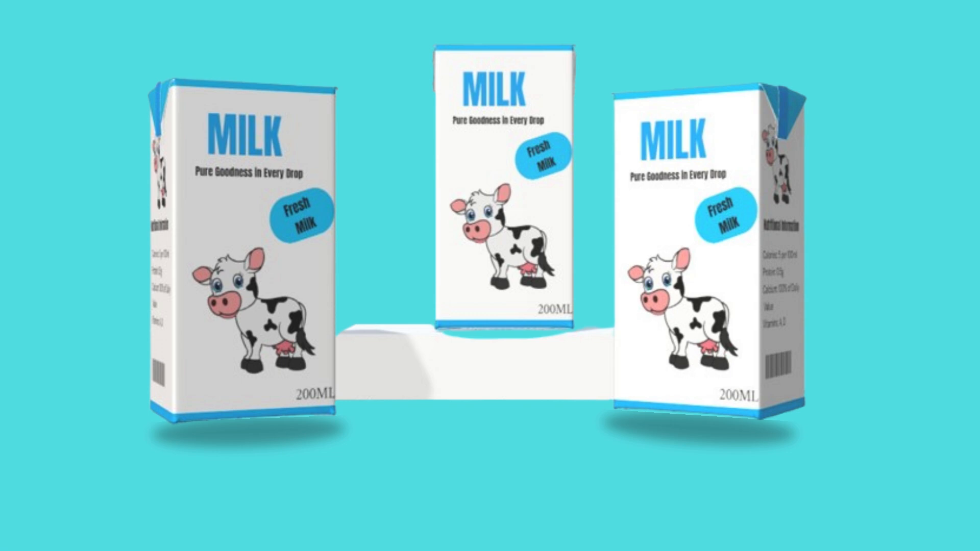